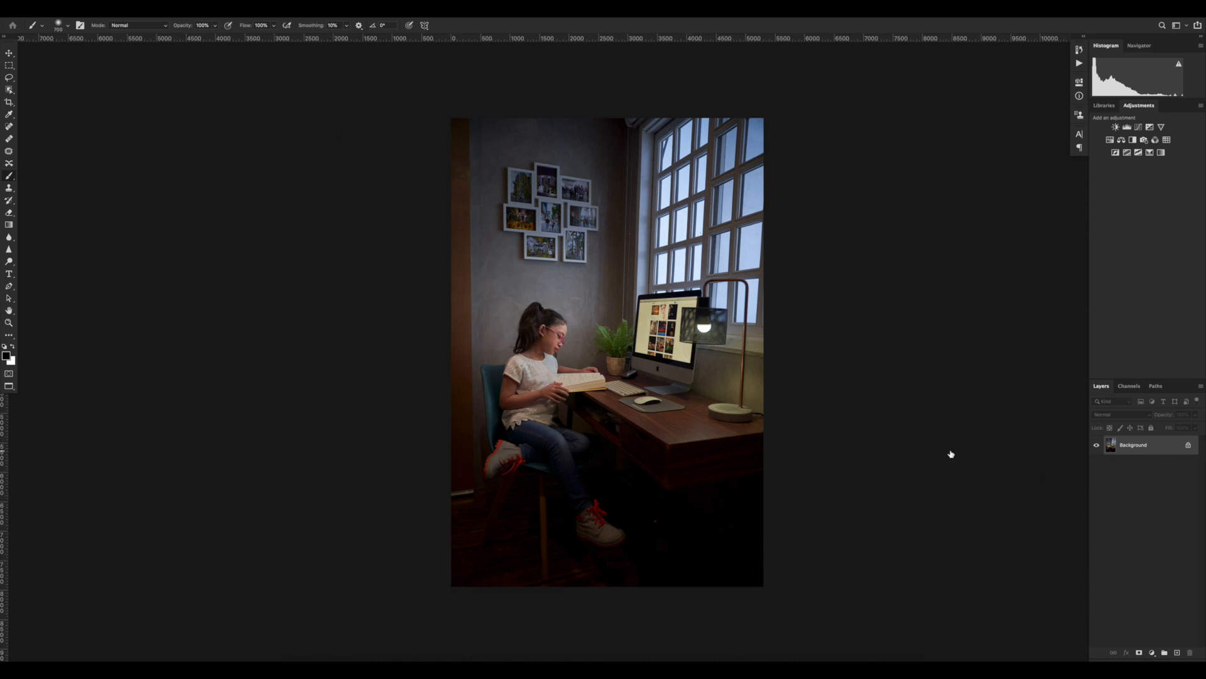
Duplicate the background layer and straighten the copy's verticals in the Camera Raw Filter with guides along the door frame and window frame.
{"action": "key", "text": "ctrl+j"}
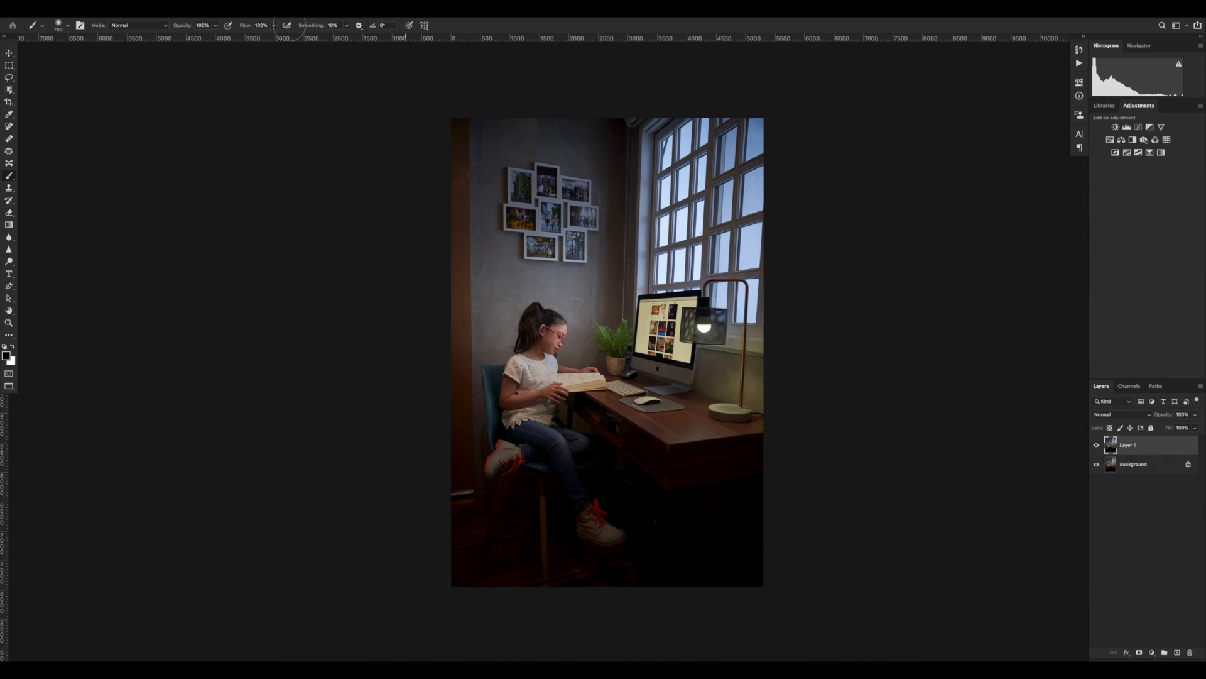
{"action": "left_click", "coordinate": [219, 10]}
{"action": "left_click", "coordinate": [251, 71]}
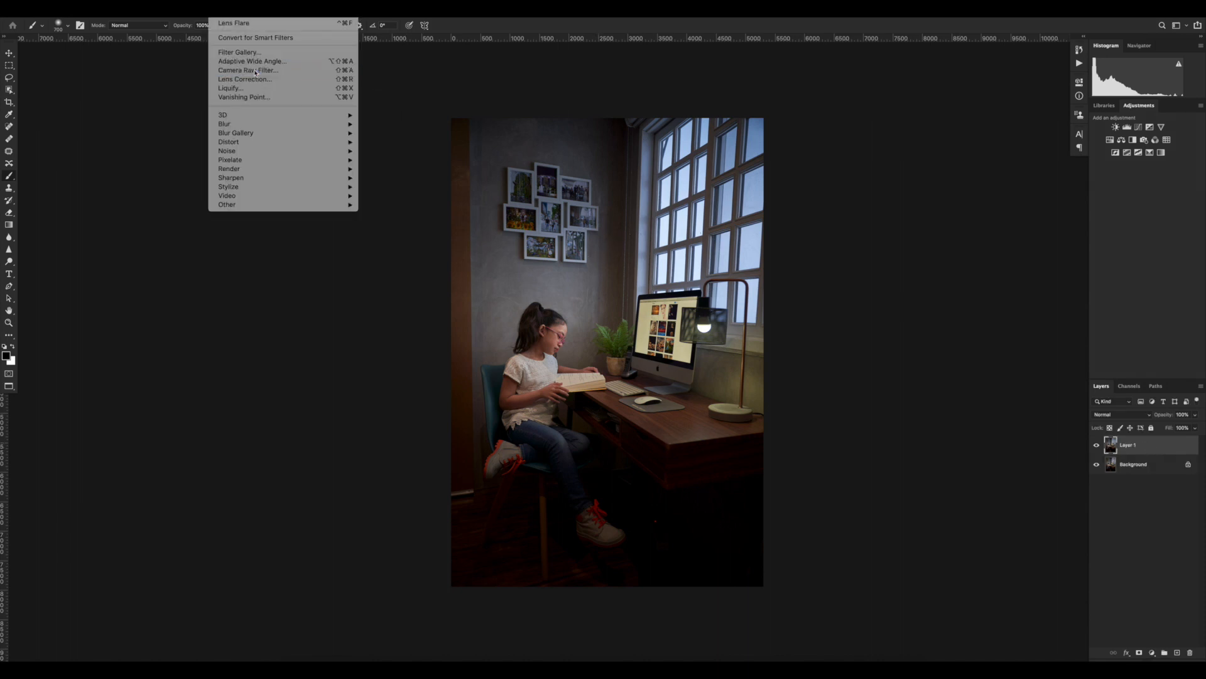
{"action": "key", "text": "shift+t"}
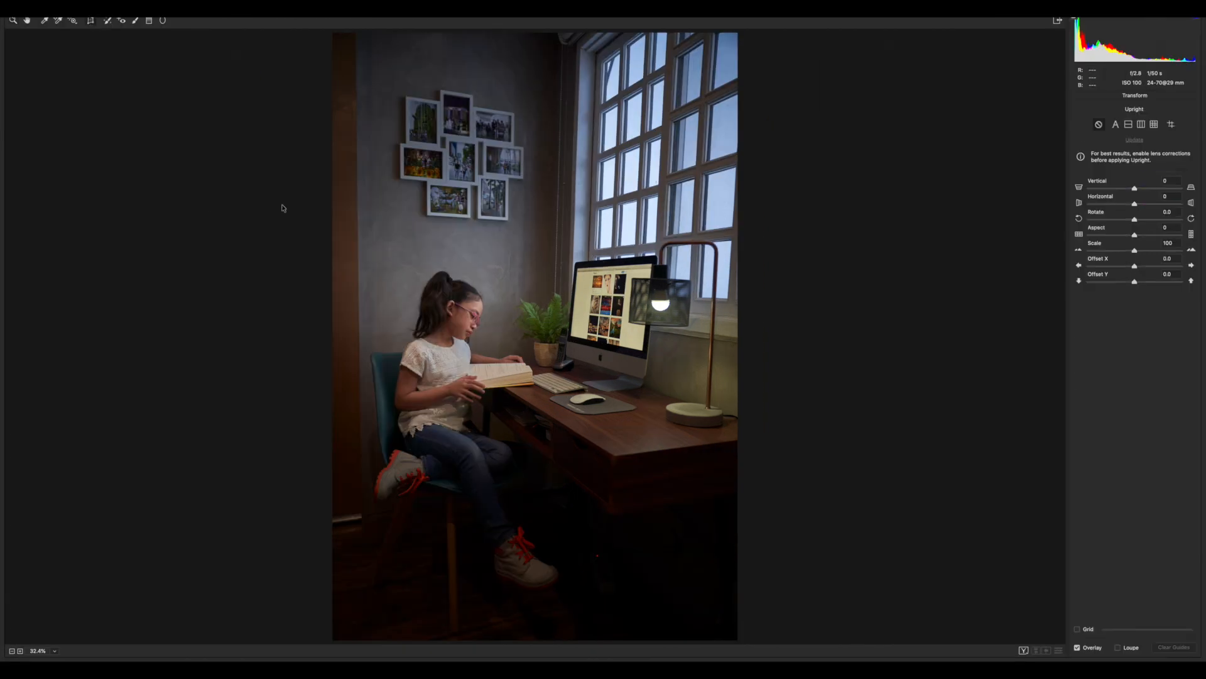
{"action": "left_click_drag", "start_coordinate": [357, 88], "coordinate": [360, 355]}
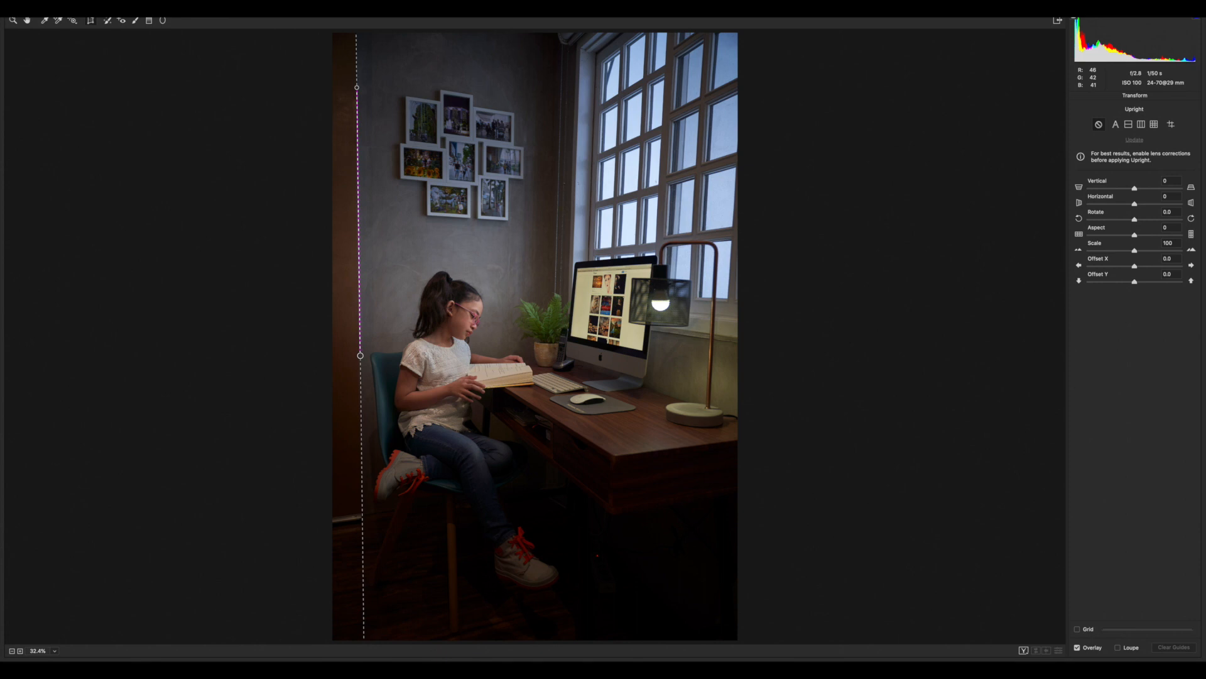
{"action": "left_click_drag", "start_coordinate": [664, 72], "coordinate": [638, 631]}
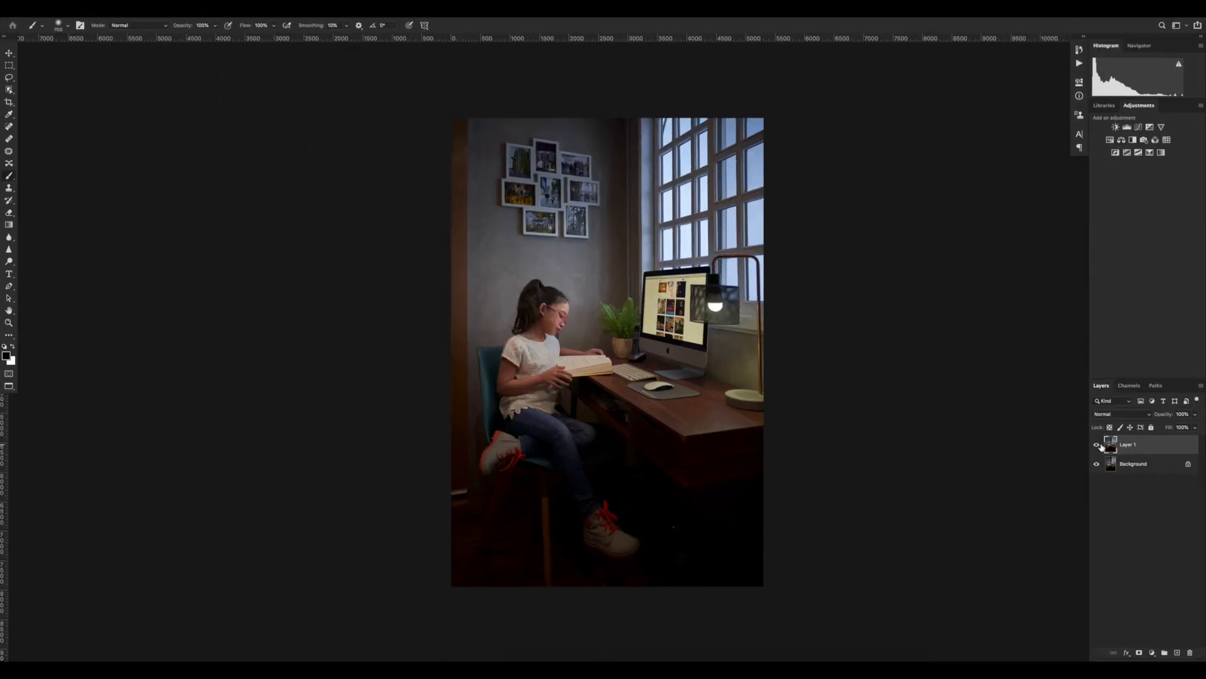
Compare the straightened layer with the original photo by hiding and showing it.
{"action": "left_click", "coordinate": [1097, 446]}
{"action": "left_click", "coordinate": [1097, 446]}
{"action": "left_click", "coordinate": [1097, 446]}
{"action": "left_click", "coordinate": [1097, 445]}
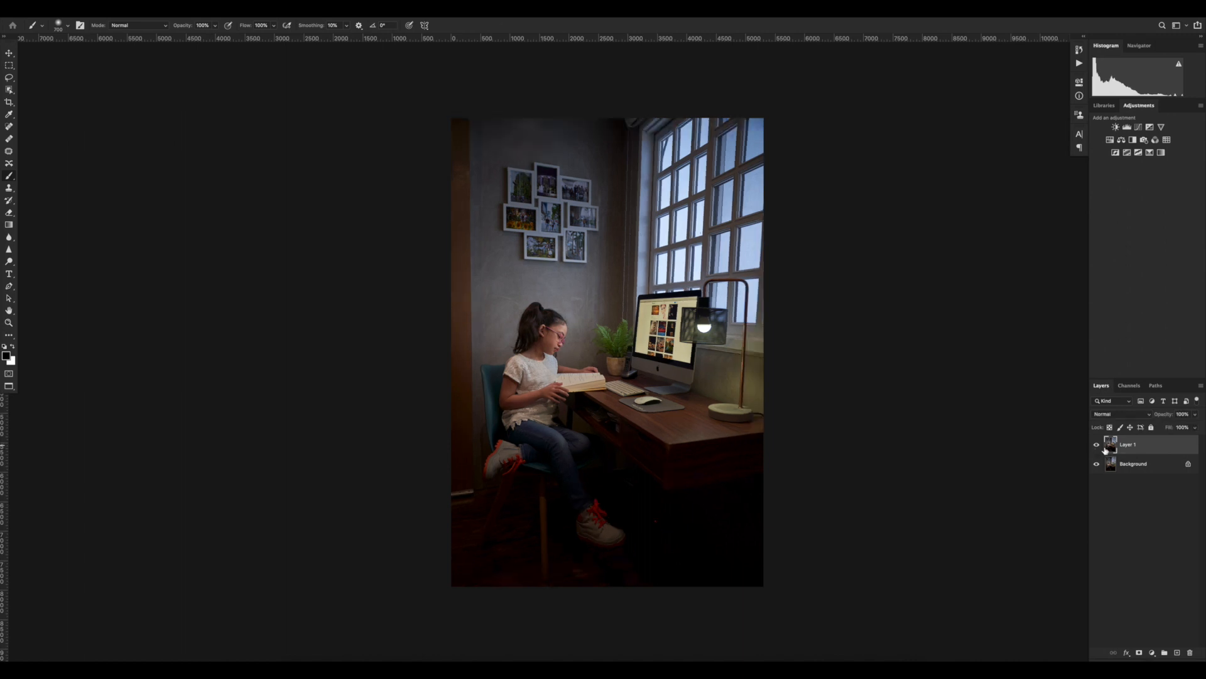
Duplicate the original background layer and move the copy above the straightened layer.
{"action": "left_click", "coordinate": [1132, 467]}
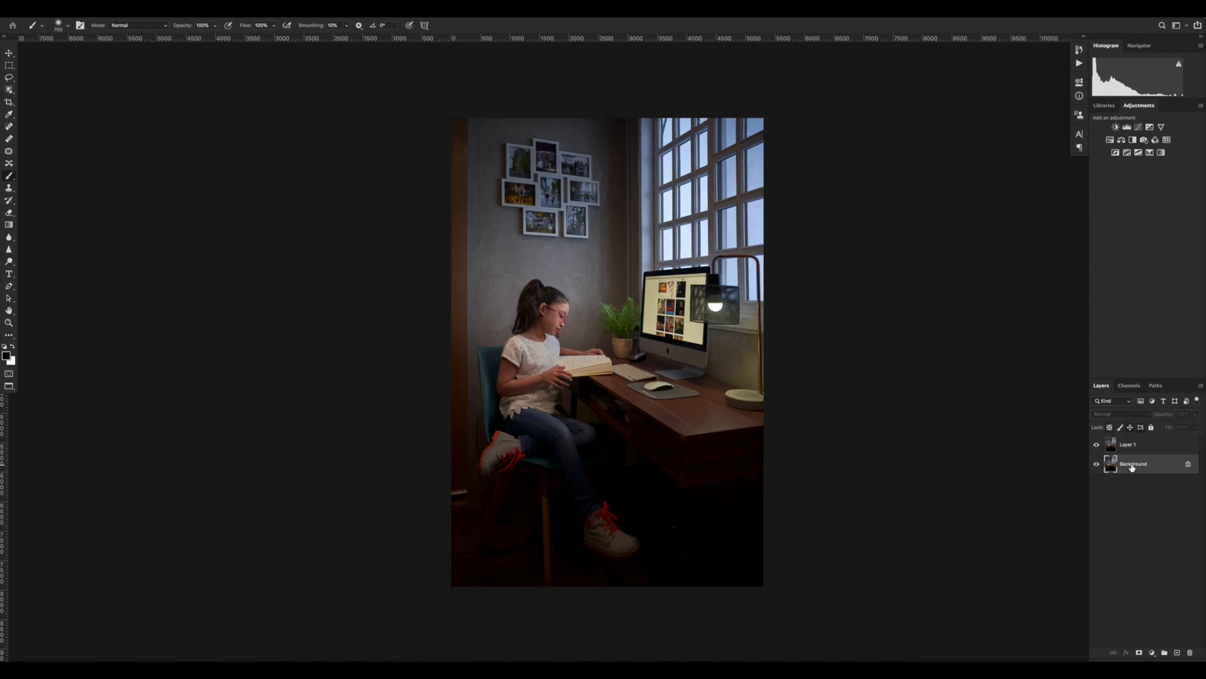
{"action": "key", "text": "ctrl+j"}
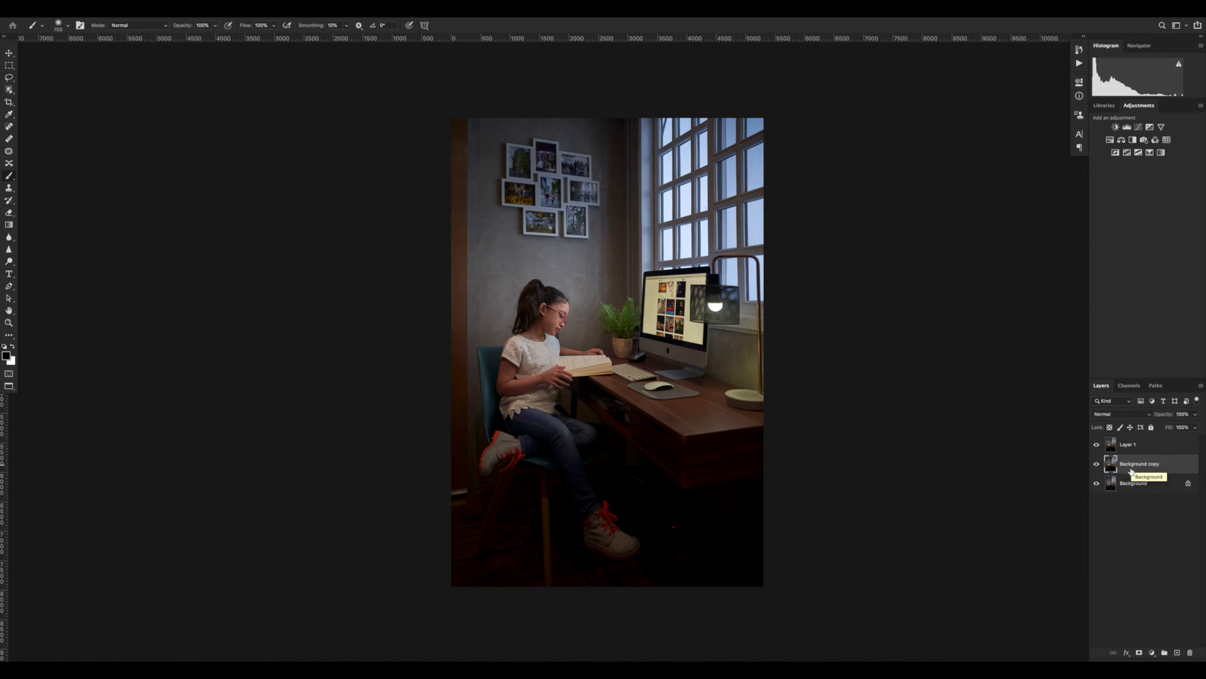
{"action": "left_click_drag", "start_coordinate": [1136, 467], "coordinate": [1134, 443]}
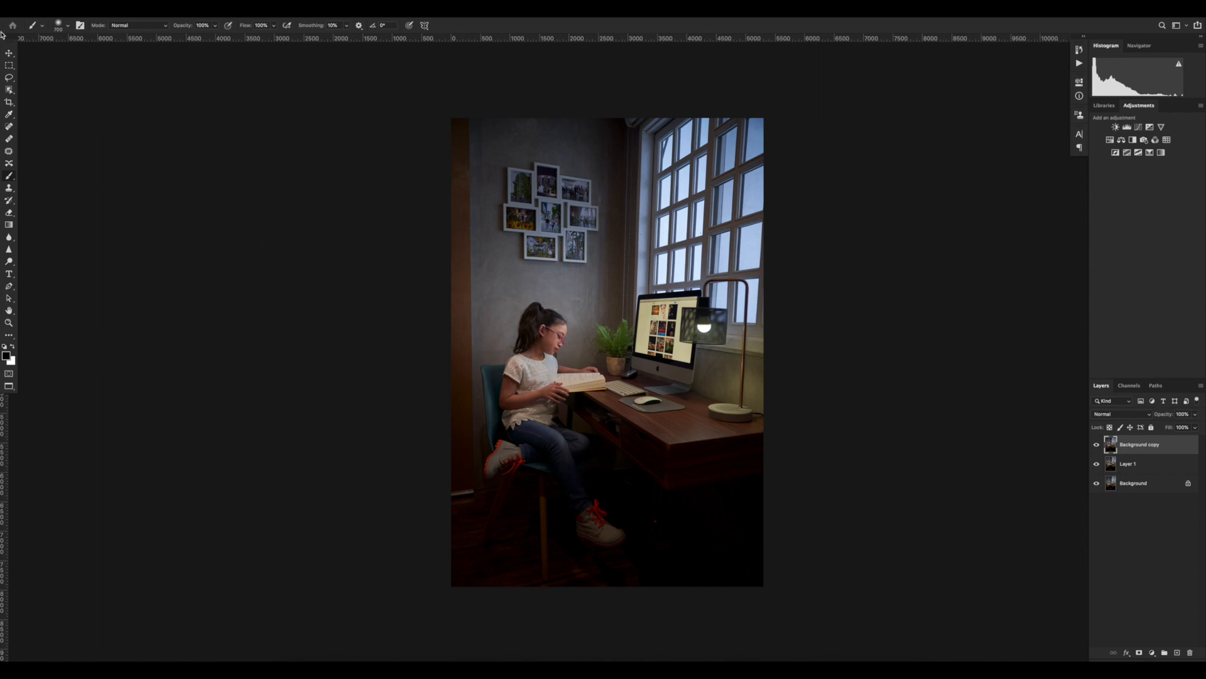
Lower the background copy's opacity to 54% and enlarge it to about 106% over the straightened girl.
{"action": "left_click", "coordinate": [9, 54]}
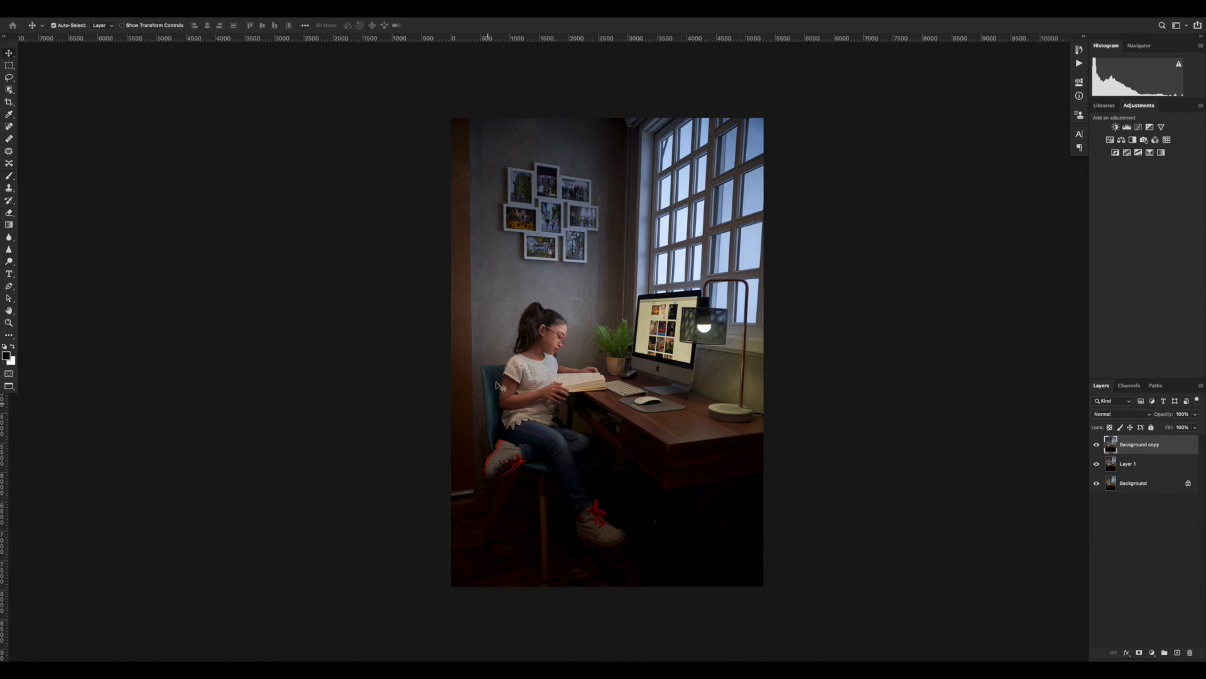
{"action": "left_click", "coordinate": [1195, 414]}
{"action": "left_click_drag", "start_coordinate": [1196, 426], "coordinate": [1177, 427]}
{"action": "key", "text": "ctrl+t"}
{"action": "left_click_drag", "start_coordinate": [643, 491], "coordinate": [653, 467]}
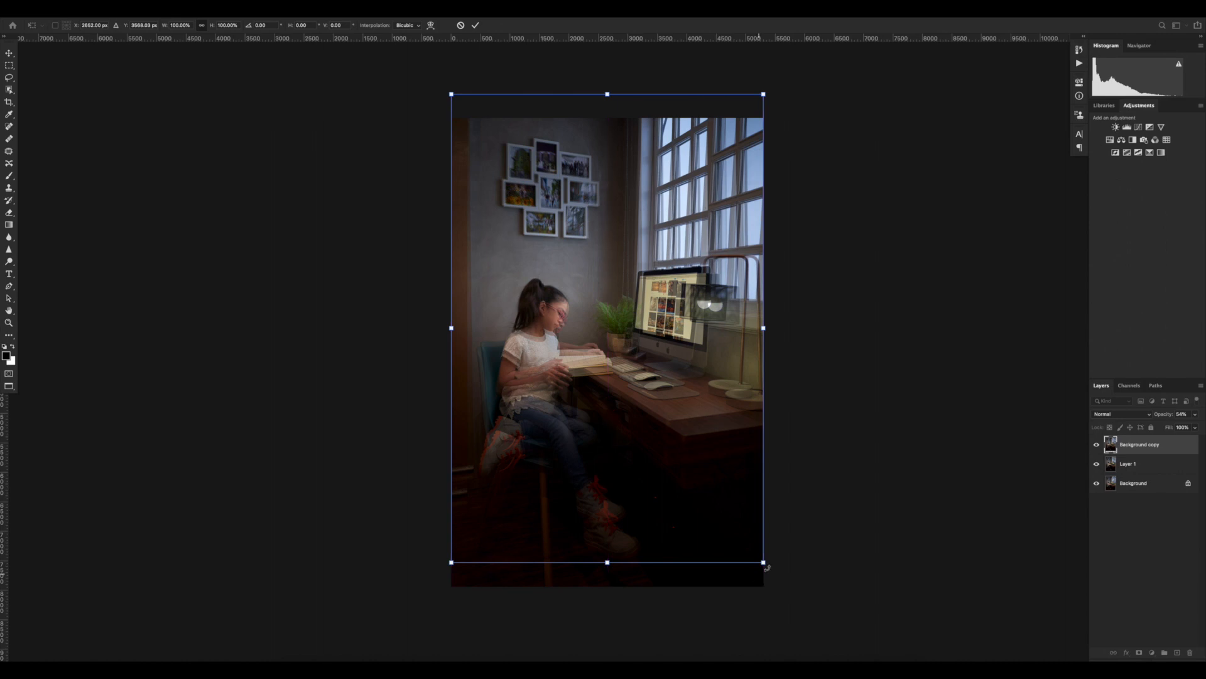
{"action": "left_click_drag", "start_coordinate": [765, 564], "coordinate": [786, 583]}
{"action": "mouse_move", "coordinate": [662, 546]}
{"action": "left_mouse_down"}
{"action": "mouse_move", "coordinate": [649, 539]}
{"action": "mouse_move", "coordinate": [669, 564]}
{"action": "left_mouse_up"}
{"action": "left_click_drag", "start_coordinate": [779, 582], "coordinate": [782, 583]}
Nudge the enlarged copy left and up until the girl lines up with the layer below, and apply the transform.
{"action": "key", "text": "Left"}
{"action": "key", "text": "Left"}
{"action": "key", "text": "Left"}
{"action": "key", "text": "Left"}
{"action": "key", "text": "Left"}
{"action": "key", "text": "Left"}
{"action": "key", "text": "Left"}
{"action": "key", "text": "Left"}
{"action": "key", "text": "Left"}
{"action": "key", "text": "Left"}
{"action": "key", "text": "Left"}
{"action": "key", "text": "Left"}
{"action": "key", "text": "Left"}
{"action": "key", "text": "Left"}
{"action": "key", "text": "Left"}
{"action": "key", "text": "Left"}
{"action": "key", "text": "Left"}
{"action": "key", "text": "Left"}
{"action": "key", "text": "Left"}
{"action": "key", "text": "Left"}
{"action": "key", "text": "Up"}
{"action": "key", "text": "Up"}
{"action": "key", "text": "Up"}
{"action": "key", "text": "Up"}
{"action": "key", "text": "Up"}
{"action": "key", "text": "Up"}
{"action": "key", "text": "Up"}
{"action": "key", "text": "Up"}
{"action": "key", "text": "Up"}
{"action": "key", "text": "Up"}
{"action": "key", "text": "Up"}
{"action": "key", "text": "Up"}
{"action": "key", "text": "Up"}
{"action": "key", "text": "Up"}
{"action": "key", "text": "Up"}
{"action": "key", "text": "Up"}
{"action": "key", "text": "Up"}
{"action": "key", "text": "Up"}
{"action": "key", "text": "Up"}
{"action": "key", "text": "Up"}
{"action": "key", "text": "Up"}
{"action": "key", "text": "Up"}
{"action": "key", "text": "Up"}
{"action": "key", "text": "Up"}
{"action": "key", "text": "Up"}
{"action": "key", "text": "Up"}
{"action": "key", "text": "Up"}
{"action": "key", "text": "Up"}
{"action": "key", "text": "Up"}
{"action": "key", "text": "Up"}
{"action": "key", "text": "Up"}
{"action": "key", "text": "Up"}
{"action": "key", "text": "Up"}
{"action": "key", "text": "Up"}
{"action": "key", "text": "Up"}
{"action": "key", "text": "Up"}
{"action": "key", "text": "Up"}
{"action": "key", "text": "Up"}
{"action": "key", "text": "Up"}
{"action": "key", "text": "Up"}
{"action": "key", "text": "Left"}
{"action": "key", "text": "Left"}
{"action": "key", "text": "Left"}
{"action": "key", "text": "Left"}
{"action": "key", "text": "Left"}
{"action": "key", "text": "Left"}
{"action": "key", "text": "Left"}
{"action": "key", "text": "Left"}
{"action": "key", "text": "Left"}
{"action": "key", "text": "Left"}
{"action": "key", "text": "Left"}
{"action": "key", "text": "Left"}
{"action": "key", "text": "Left"}
{"action": "key", "text": "Left"}
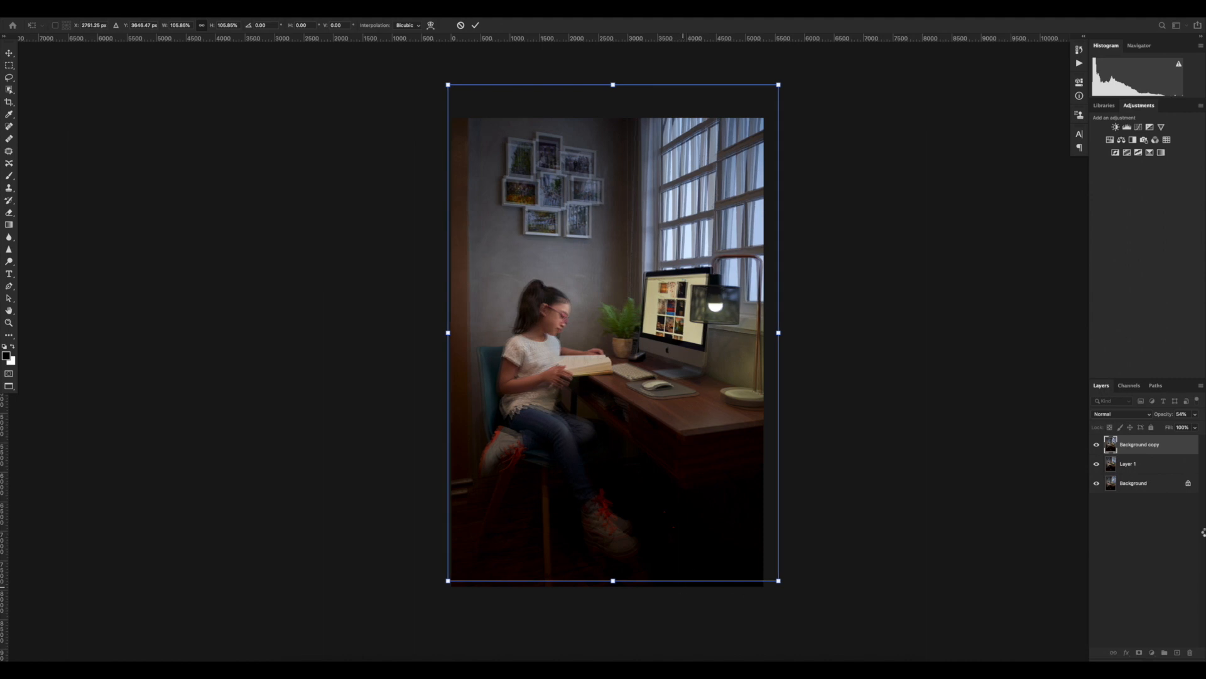
{"action": "key", "text": "Return"}
Restore the background copy's opacity to 100% and hide it with a black layer mask.
{"action": "left_click", "coordinate": [1195, 415]}
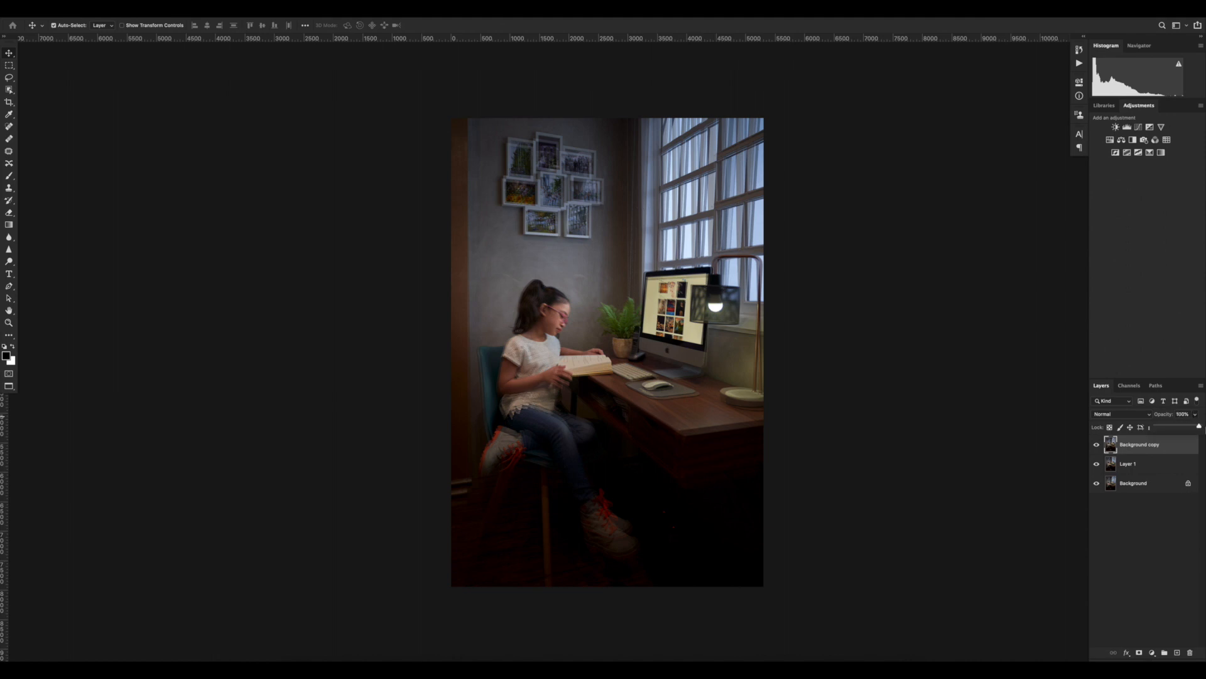
{"action": "left_click", "coordinate": [1139, 654], "text": "alt"}
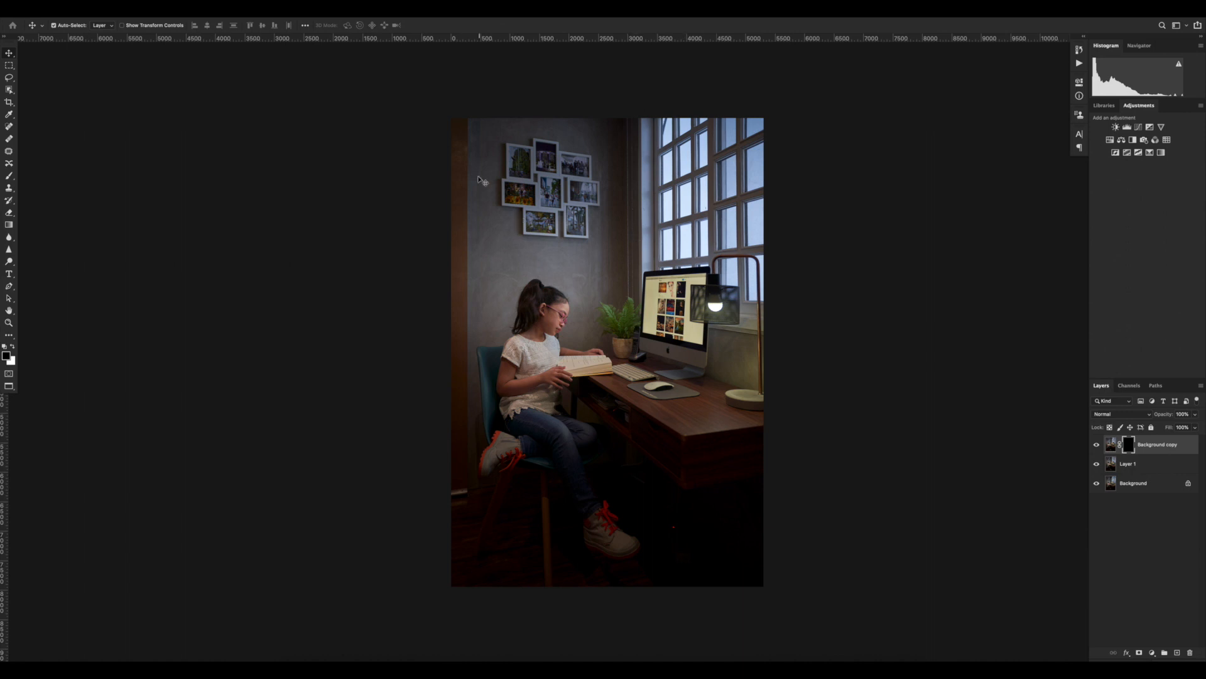
Paint white on the mask over the girl with the Brush to reveal her undistorted figure.
{"action": "left_click", "coordinate": [9, 175]}
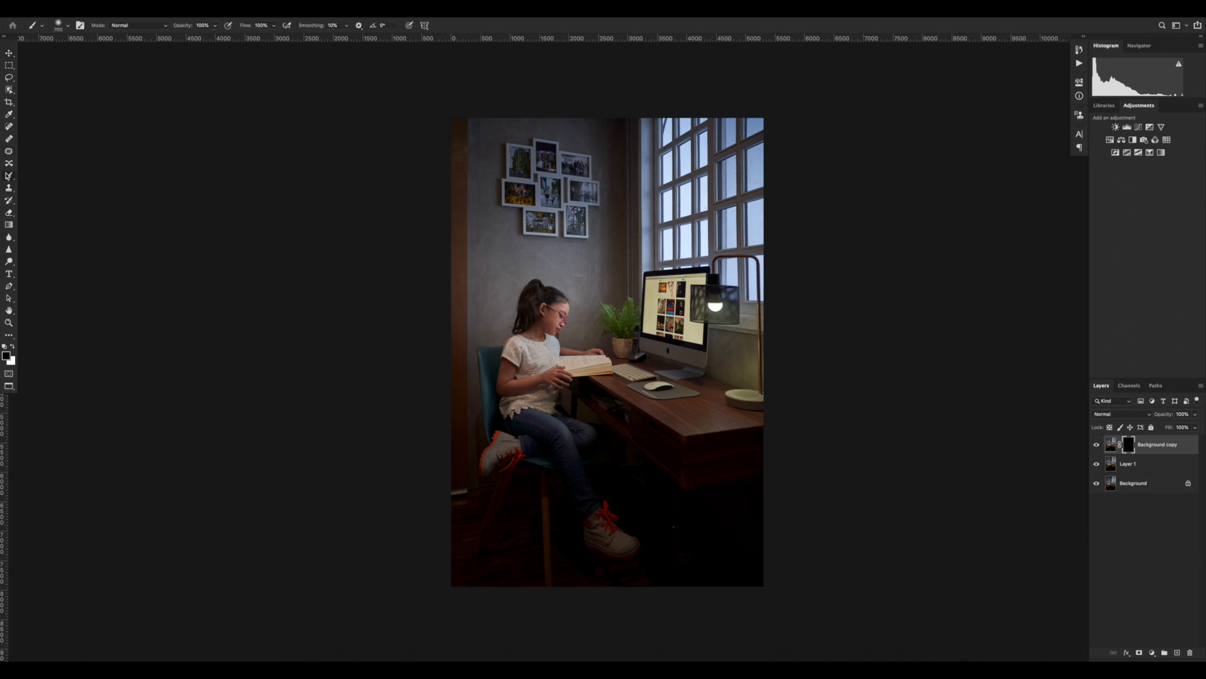
{"action": "key", "text": "x"}
{"action": "mouse_move", "coordinate": [556, 283]}
{"action": "left_mouse_down"}
{"action": "mouse_move", "coordinate": [522, 352]}
{"action": "mouse_move", "coordinate": [503, 518]}
{"action": "mouse_move", "coordinate": [530, 577]}
{"action": "left_mouse_up"}
Refine the mask's edges around the girl with a smaller brush, alternating between black and white.
{"action": "key", "text": "bracketleft"}
{"action": "key", "text": "bracketleft"}
{"action": "key", "text": "bracketleft"}
{"action": "key", "text": "x"}
{"action": "key", "text": "x"}
{"action": "key", "text": "super+plus"}
{"action": "key", "text": "super+plus"}
{"action": "key", "text": "super+plus"}
{"action": "key", "text": "bracketleft"}
{"action": "key", "text": "bracketleft"}
{"action": "key", "text": "bracketleft"}
{"action": "key", "text": "bracketleft"}
{"action": "key", "text": "bracketleft"}
{"action": "key", "text": "bracketleft"}
{"action": "key", "text": "bracketleft"}
{"action": "key", "text": "bracketleft"}
{"action": "key", "text": "bracketleft"}
{"action": "key", "text": "bracketleft"}
{"action": "key", "text": "bracketleft"}
{"action": "key", "text": "bracketleft"}
{"action": "key", "text": "x"}
{"action": "key", "text": "super+1"}
{"action": "key", "text": "x"}
{"action": "key", "text": "x"}
{"action": "left_click_drag", "start_coordinate": [519, 368], "coordinate": [510, 433]}
{"action": "key", "text": "super+2"}
{"action": "left_click_drag", "start_coordinate": [321, 324], "coordinate": [321, 315]}
{"action": "key", "text": "super+z"}
Reselect the background copy's mask and touch up finer details along the girl's outline with an even smaller brush.
{"action": "left_click", "coordinate": [1129, 444]}
{"action": "mouse_move", "coordinate": [506, 440]}
{"action": "left_mouse_down"}
{"action": "mouse_move", "coordinate": [402, 447]}
{"action": "mouse_move", "coordinate": [292, 333]}
{"action": "mouse_move", "coordinate": [258, 397]}
{"action": "mouse_move", "coordinate": [377, 460]}
{"action": "mouse_move", "coordinate": [242, 468]}
{"action": "left_mouse_up"}
{"action": "scroll", "coordinate": [242, 474], "scroll_direction": "up", "scroll_amount": 3}
{"action": "key", "text": "bracketleft"}
{"action": "key", "text": "bracketleft"}
{"action": "key", "text": "bracketleft"}
{"action": "key", "text": "bracketleft"}
{"action": "key", "text": "bracketleft"}
{"action": "key", "text": "bracketleft"}
{"action": "key", "text": "bracketleft"}
{"action": "mouse_move", "coordinate": [449, 317]}
{"action": "left_mouse_down"}
{"action": "mouse_move", "coordinate": [497, 332]}
{"action": "mouse_move", "coordinate": [392, 308]}
{"action": "mouse_move", "coordinate": [426, 307]}
{"action": "left_mouse_up"}
{"action": "key", "text": "super+0"}
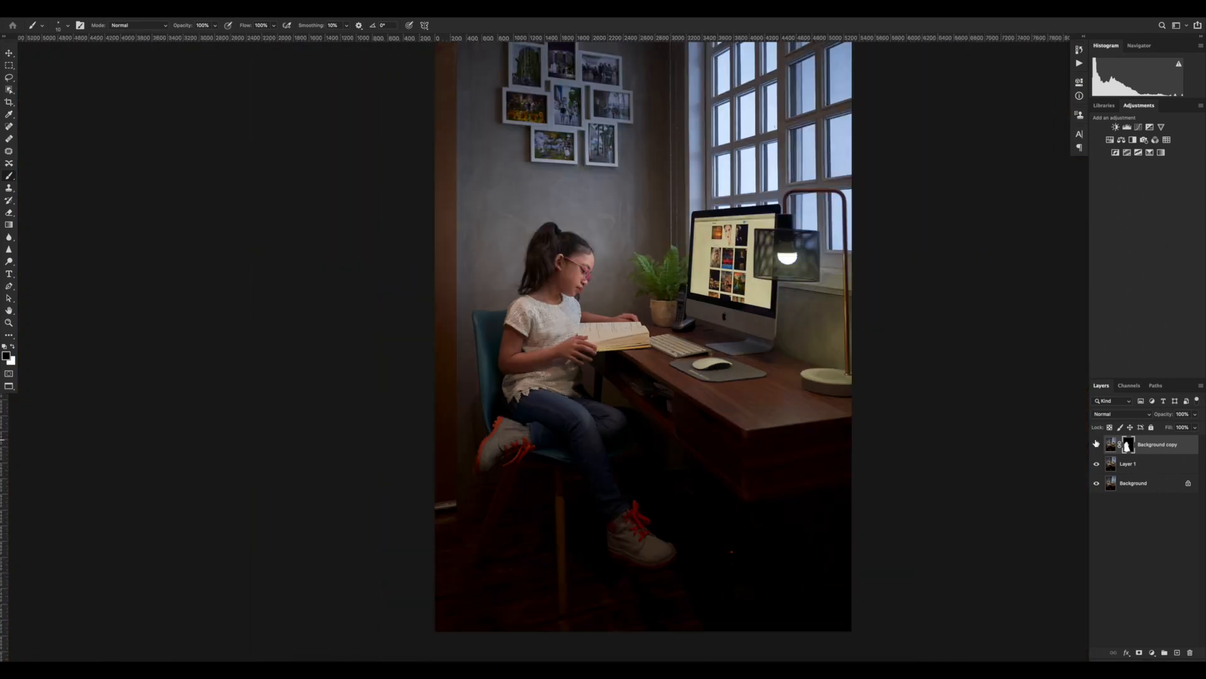
Touch up the mask around the chair legs and the floor beneath the girl.
{"action": "scroll", "coordinate": [463, 490], "scroll_direction": "up", "scroll_amount": 5}
{"action": "left_click_drag", "start_coordinate": [706, 202], "coordinate": [687, 38]}
{"action": "key", "text": "x"}
{"action": "left_click_drag", "start_coordinate": [261, 475], "coordinate": [289, 476]}
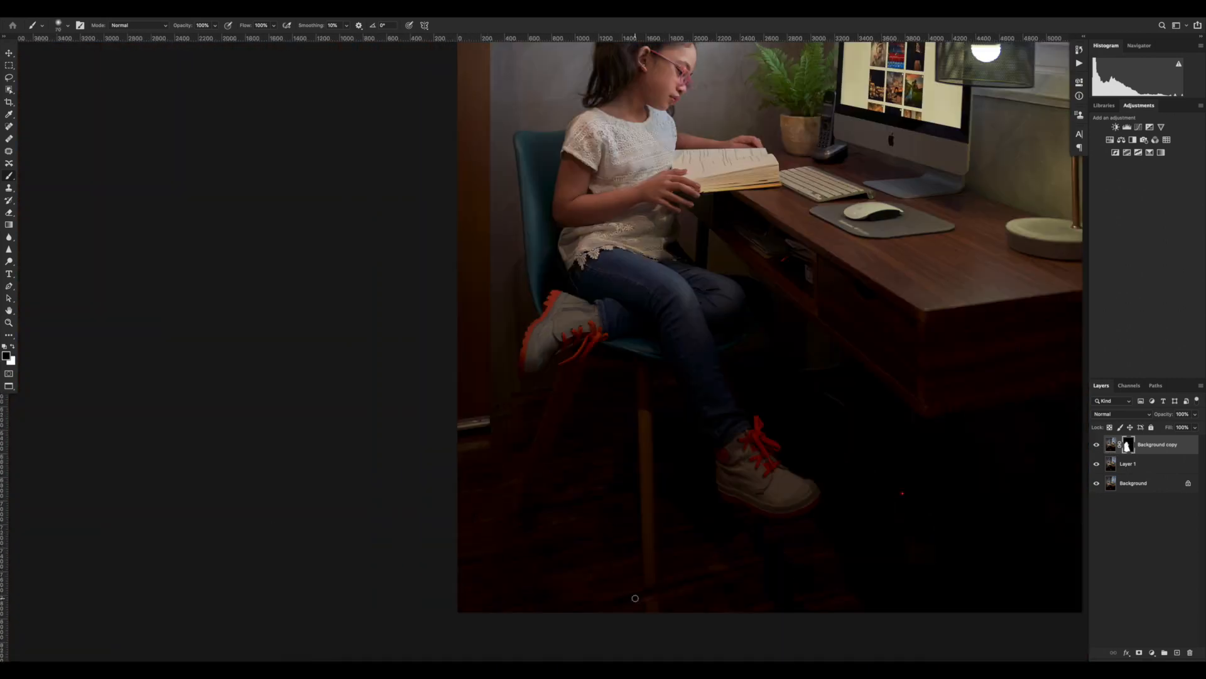
Clone the book's yellow edge over the skin-coloured patch between the girl's two upper fingertips.
{"action": "scroll", "coordinate": [628, 263], "scroll_direction": "up", "scroll_amount": 8}
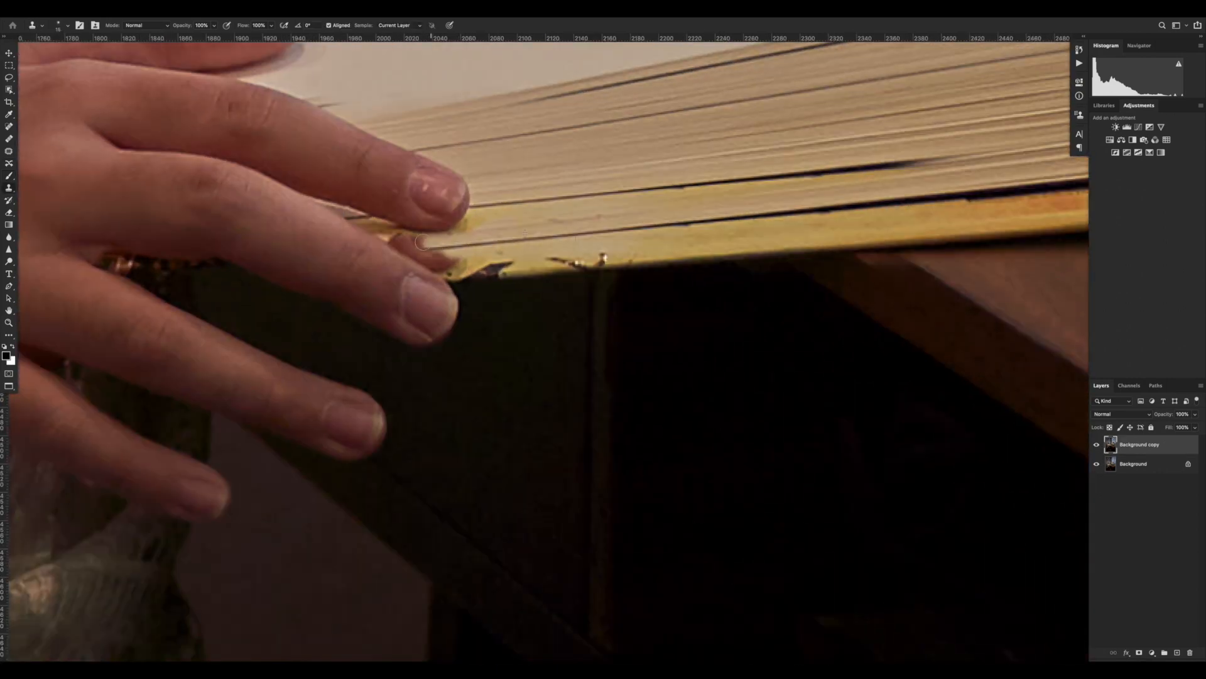
{"action": "left_click_drag", "start_coordinate": [422, 242], "coordinate": [395, 248]}
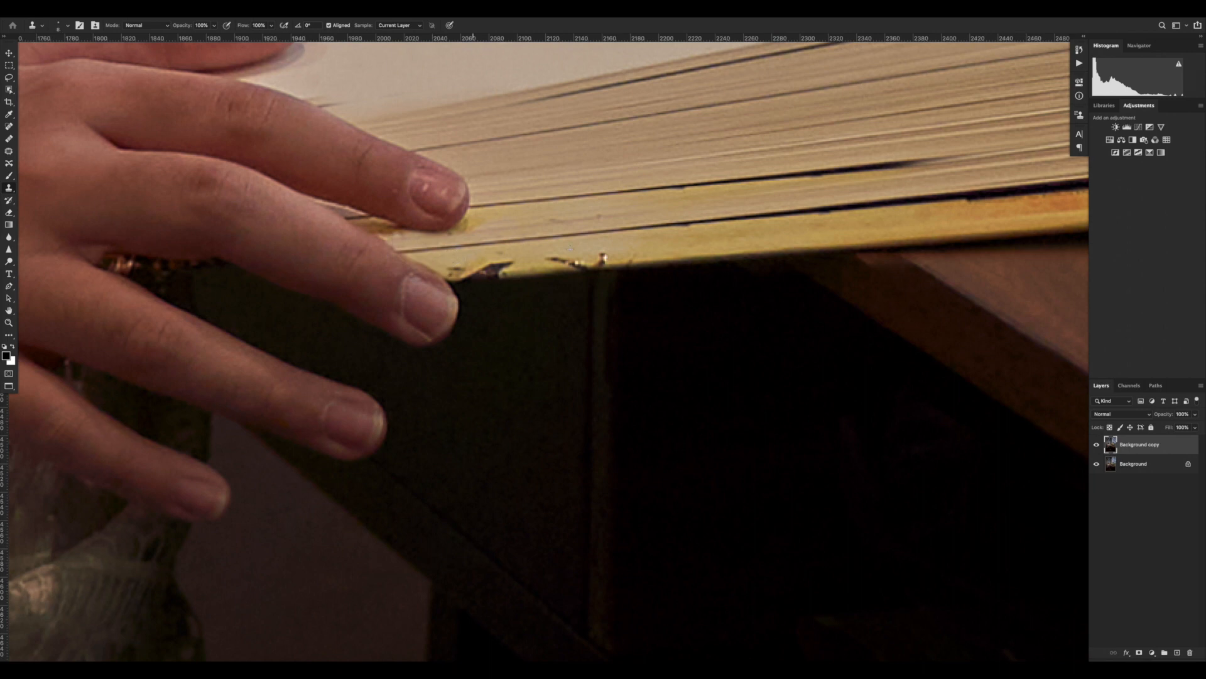
Clone clear glass over the diagonal dark bar in the window's upper-left pane using a larger brush.
{"action": "key", "text": "super+0"}
{"action": "key", "text": "bracketright"}
{"action": "key", "text": "bracketright"}
{"action": "key", "text": "bracketright"}
{"action": "key", "text": "bracketright"}
{"action": "key", "text": "bracketright"}
{"action": "key", "text": "bracketright"}
{"action": "key", "text": "bracketright"}
{"action": "left_click_drag", "start_coordinate": [618, 421], "coordinate": [593, 538]}
{"action": "key", "text": "super+plus"}
{"action": "key", "text": "super+plus"}
{"action": "left_click_drag", "start_coordinate": [509, 157], "coordinate": [507, 473]}
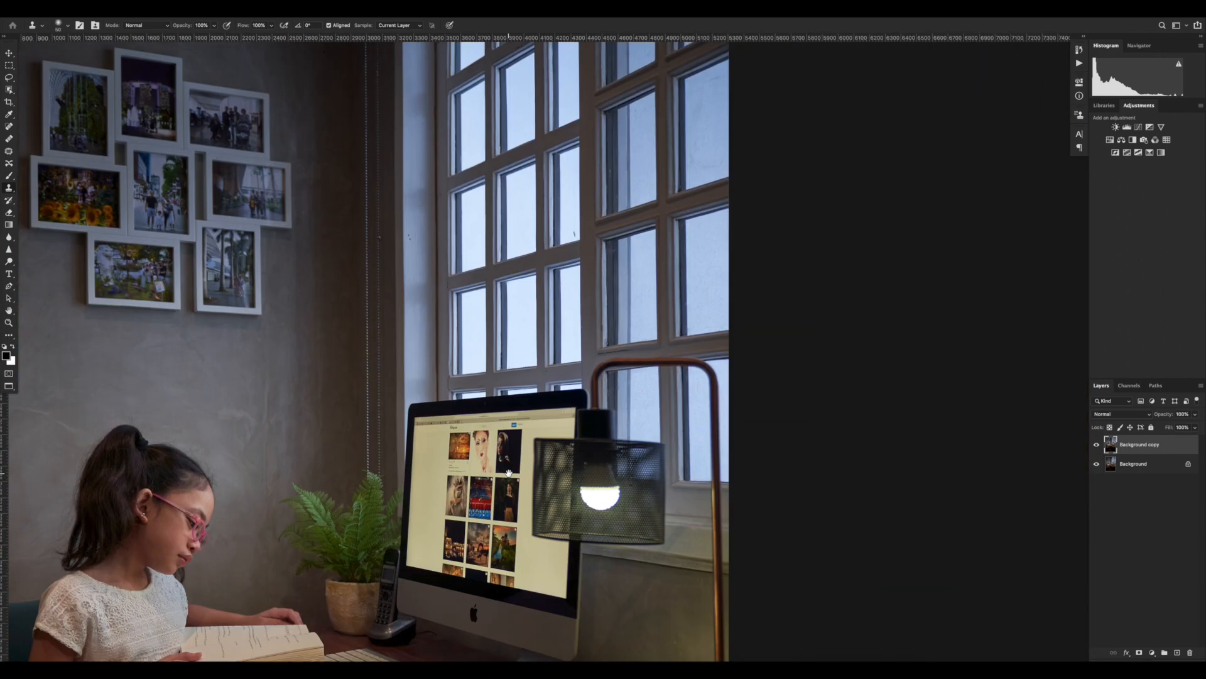
{"action": "key", "text": "super+plus"}
{"action": "key", "text": "super+plus"}
{"action": "key", "text": "super+plus"}
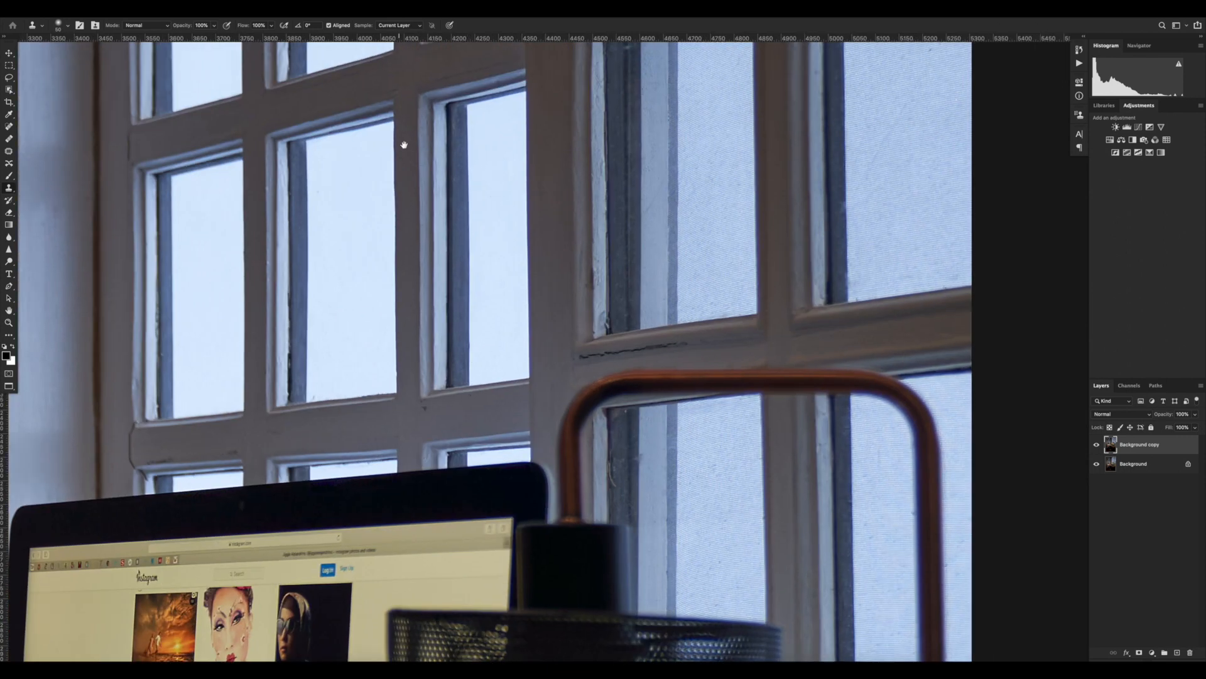
{"action": "left_click_drag", "start_coordinate": [399, 127], "coordinate": [677, 597]}
{"action": "left_click_drag", "start_coordinate": [443, 201], "coordinate": [501, 481]}
{"action": "left_click_drag", "start_coordinate": [571, 256], "coordinate": [506, 439]}
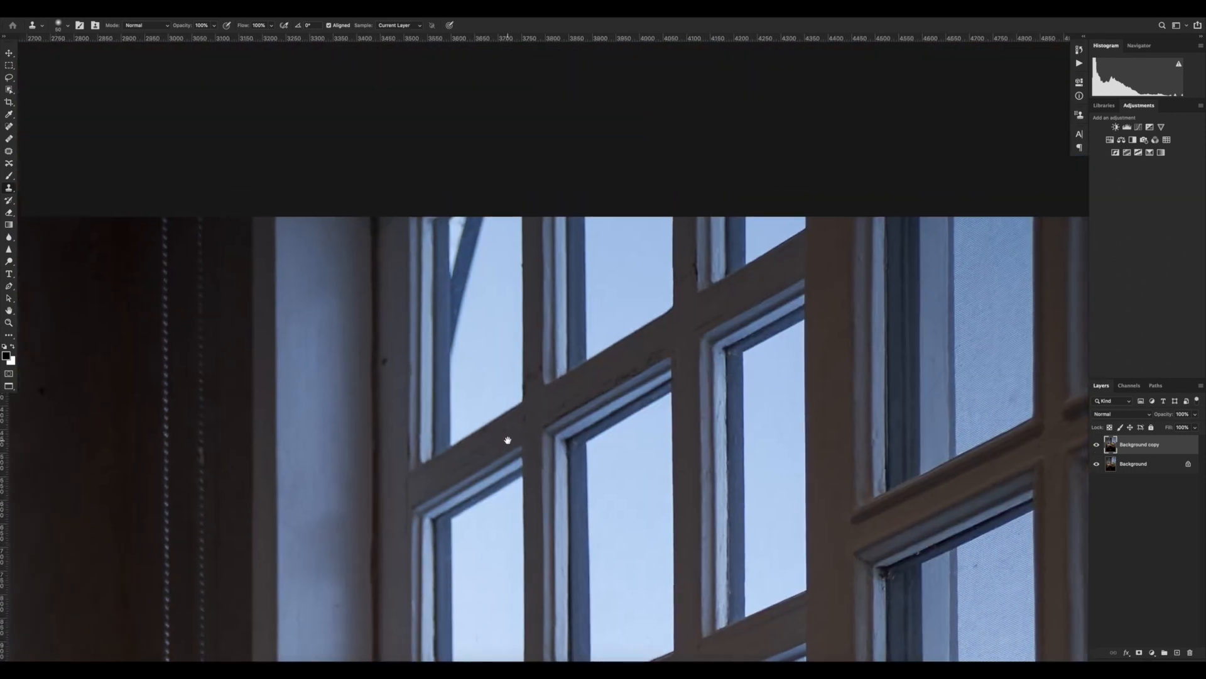
{"action": "left_click", "coordinate": [475, 296]}
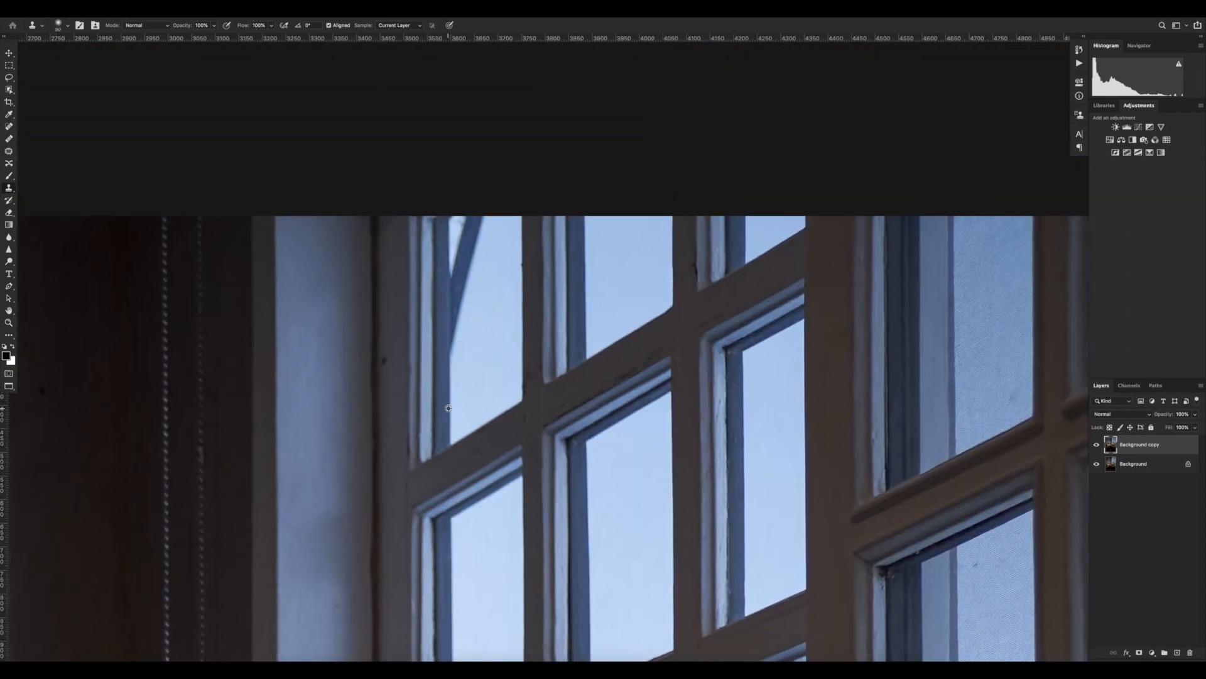
{"action": "mouse_move", "coordinate": [455, 355]}
{"action": "left_mouse_down"}
{"action": "mouse_move", "coordinate": [451, 287]}
{"action": "mouse_move", "coordinate": [454, 318]}
{"action": "mouse_move", "coordinate": [481, 241]}
{"action": "mouse_move", "coordinate": [480, 311]}
{"action": "left_mouse_up"}
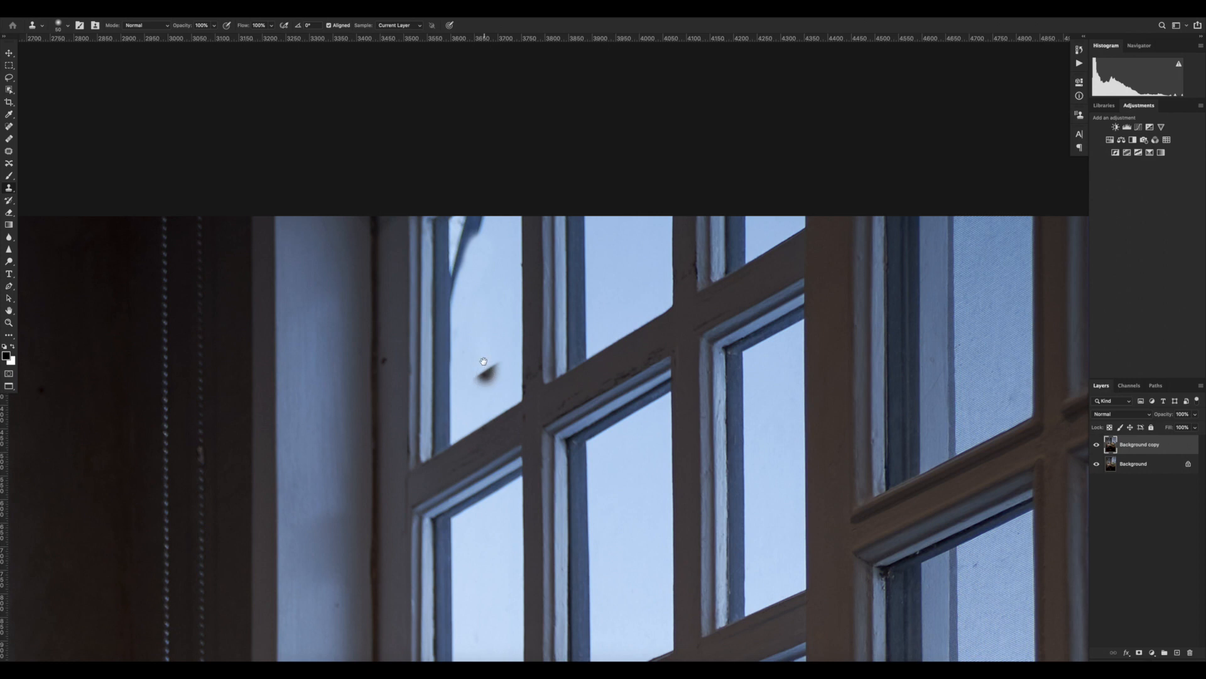
{"action": "scroll", "coordinate": [474, 318], "scroll_direction": "up", "scroll_amount": 2}
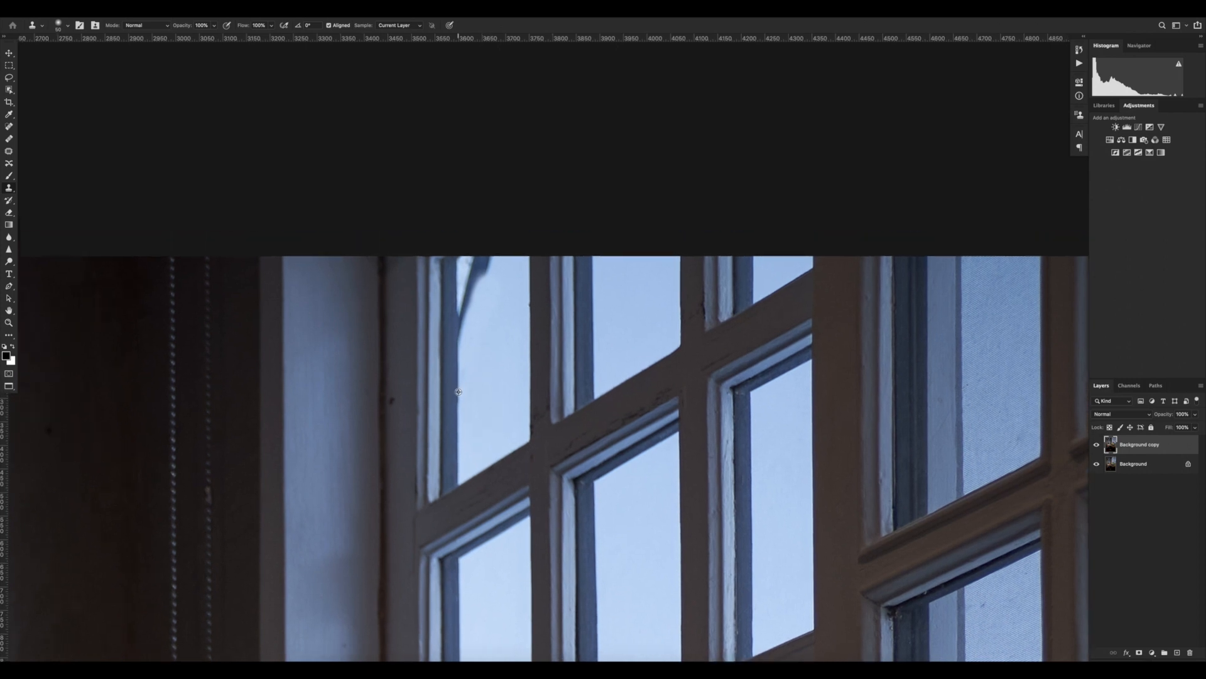
{"action": "left_click_drag", "start_coordinate": [460, 332], "coordinate": [484, 269]}
{"action": "mouse_move", "coordinate": [495, 316]}
{"action": "left_mouse_down"}
{"action": "mouse_move", "coordinate": [493, 343]}
{"action": "mouse_move", "coordinate": [475, 310]}
{"action": "mouse_move", "coordinate": [487, 342]}
{"action": "left_mouse_up"}
{"action": "key", "text": "super+0"}
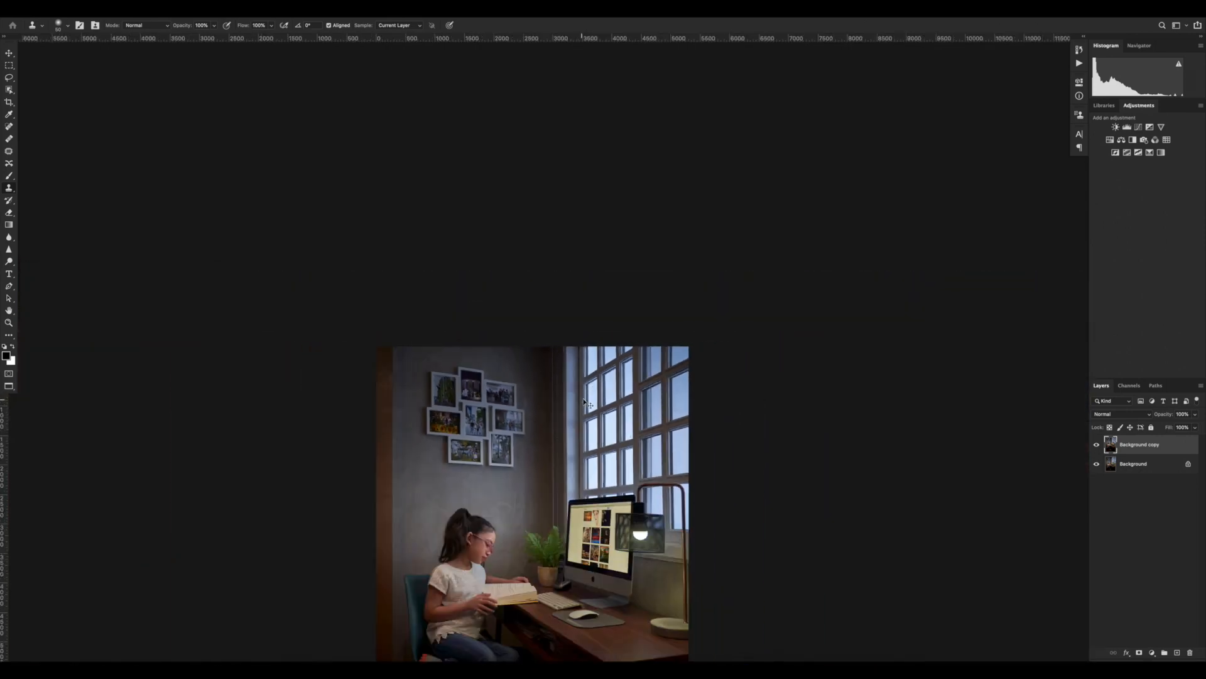
{"action": "left_click_drag", "start_coordinate": [589, 411], "coordinate": [538, 274]}
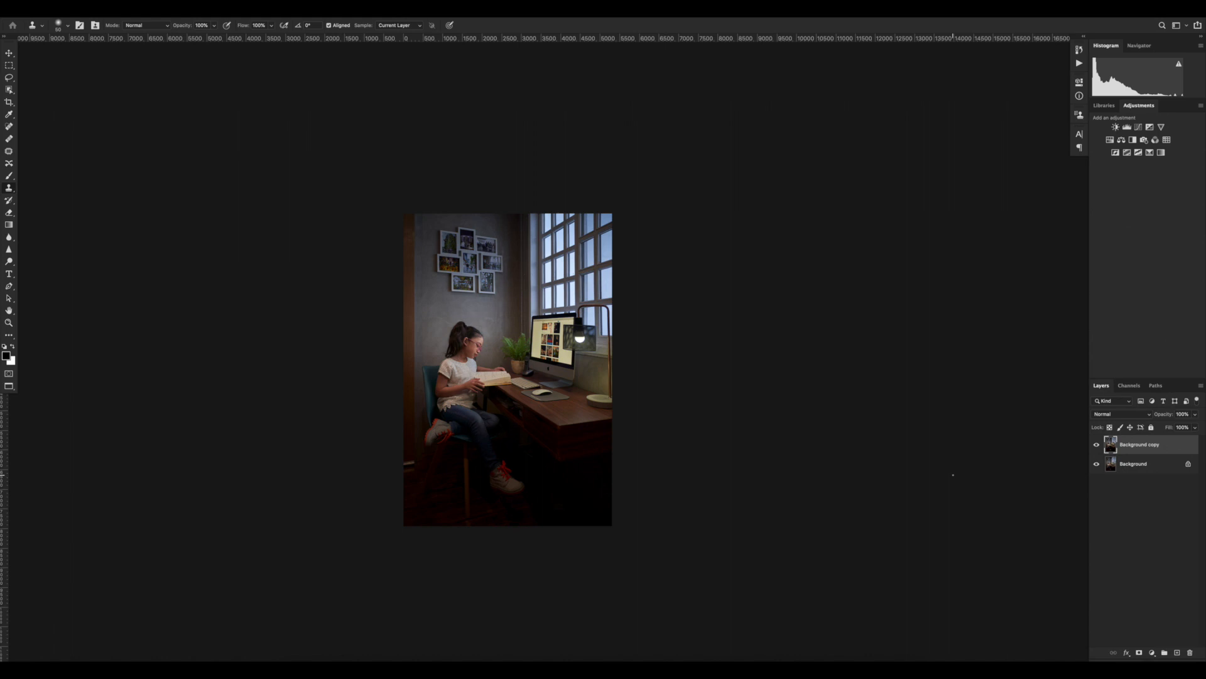
Duplicate the background copy and render a 105mm Prime lens flare at 147% brightness on the window's upper-right area.
{"action": "key", "text": "b"}
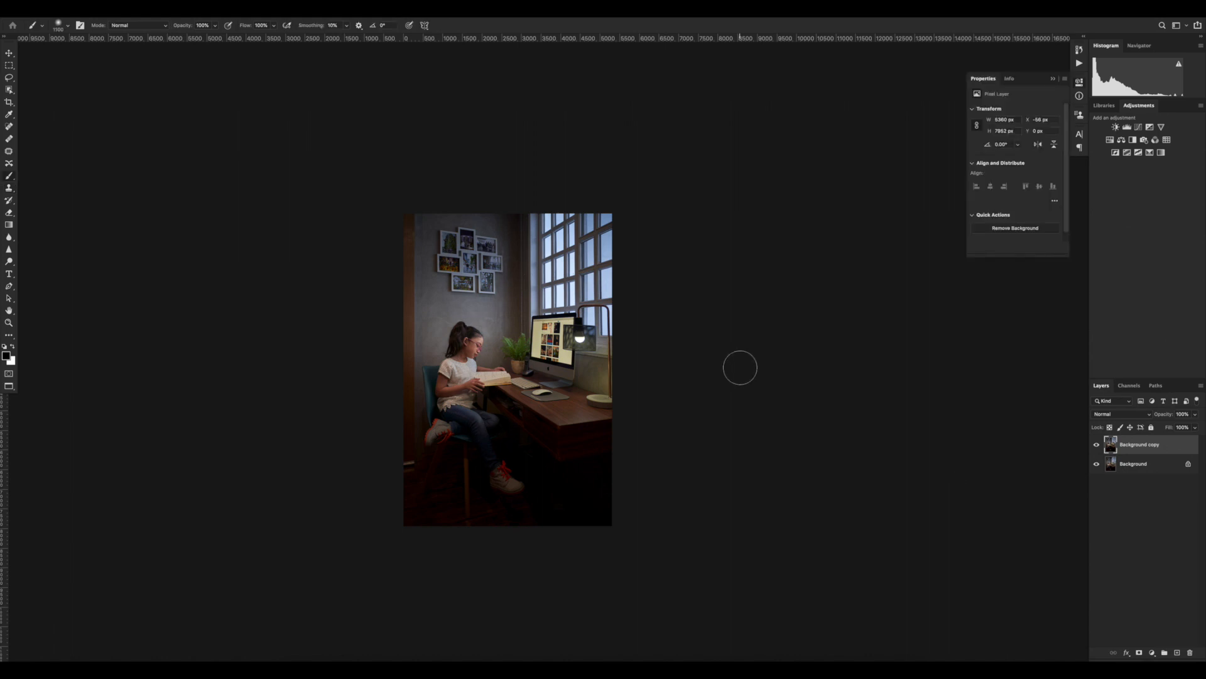
{"action": "key", "text": "super+j"}
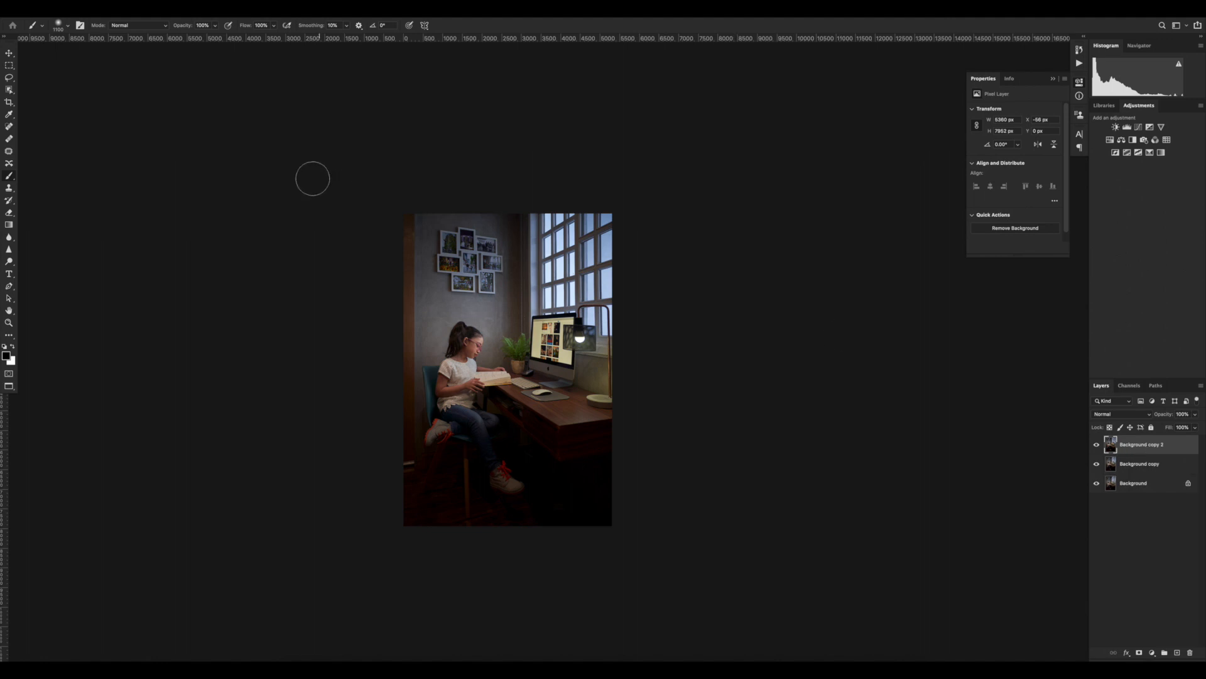
{"action": "left_click", "coordinate": [226, 7]}
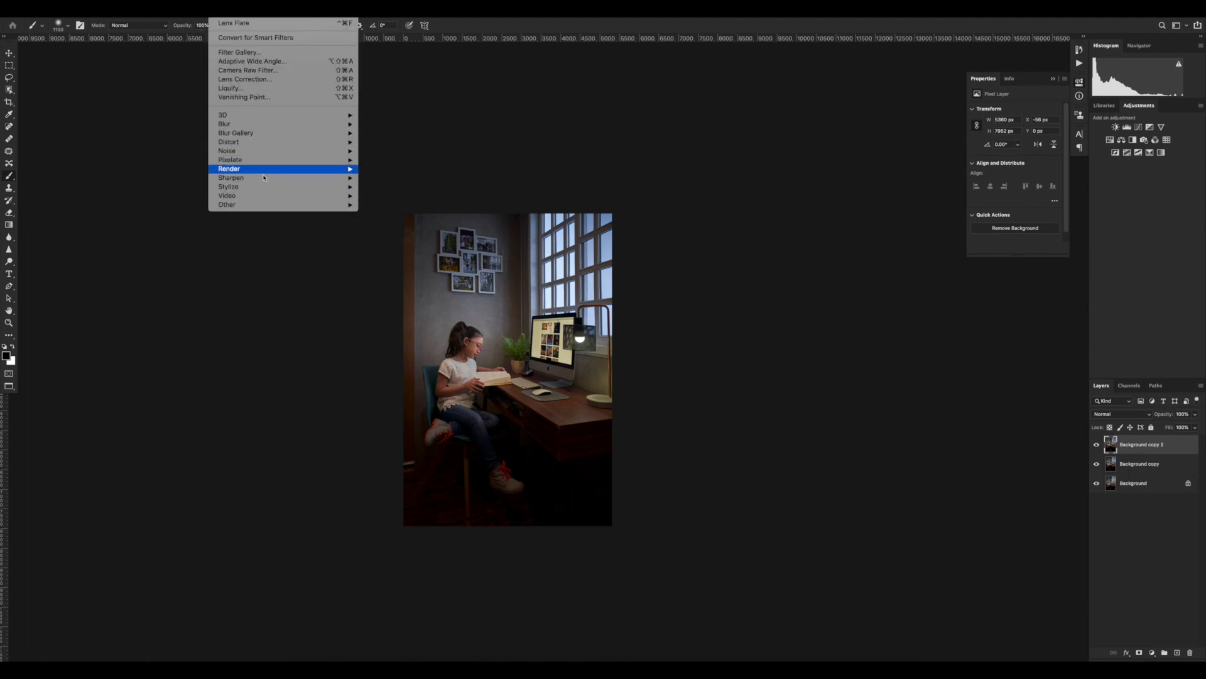
{"action": "mouse_move", "coordinate": [340, 168]}
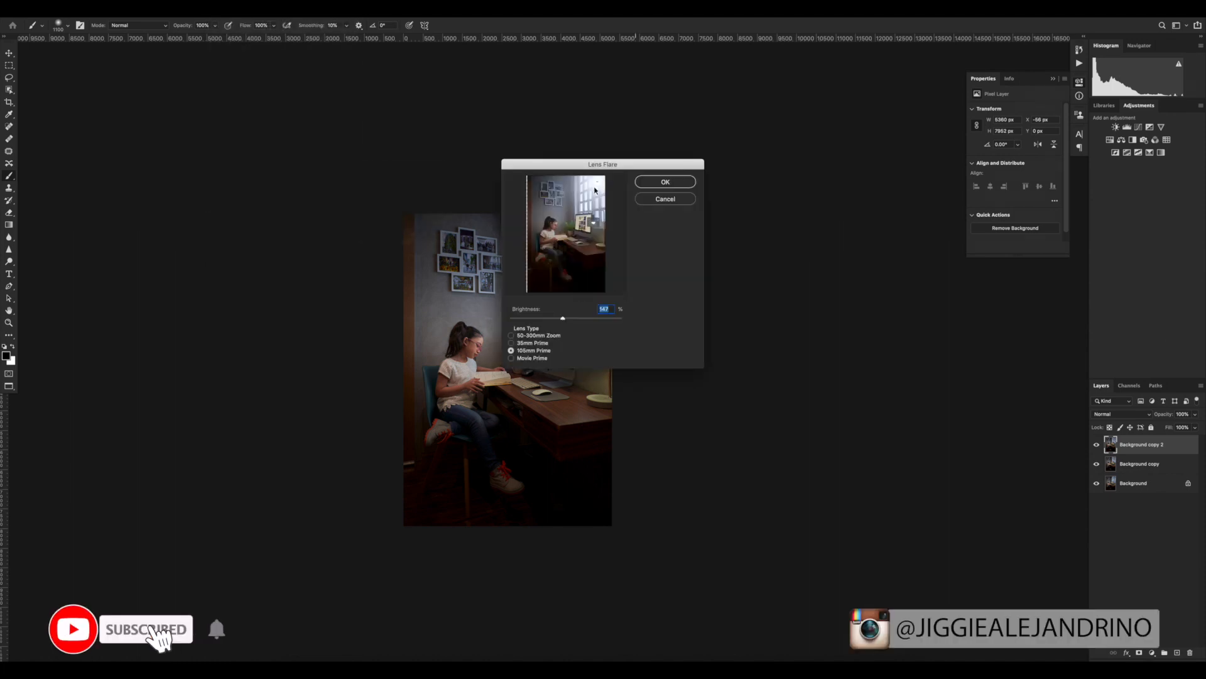
{"action": "left_click", "coordinate": [598, 181]}
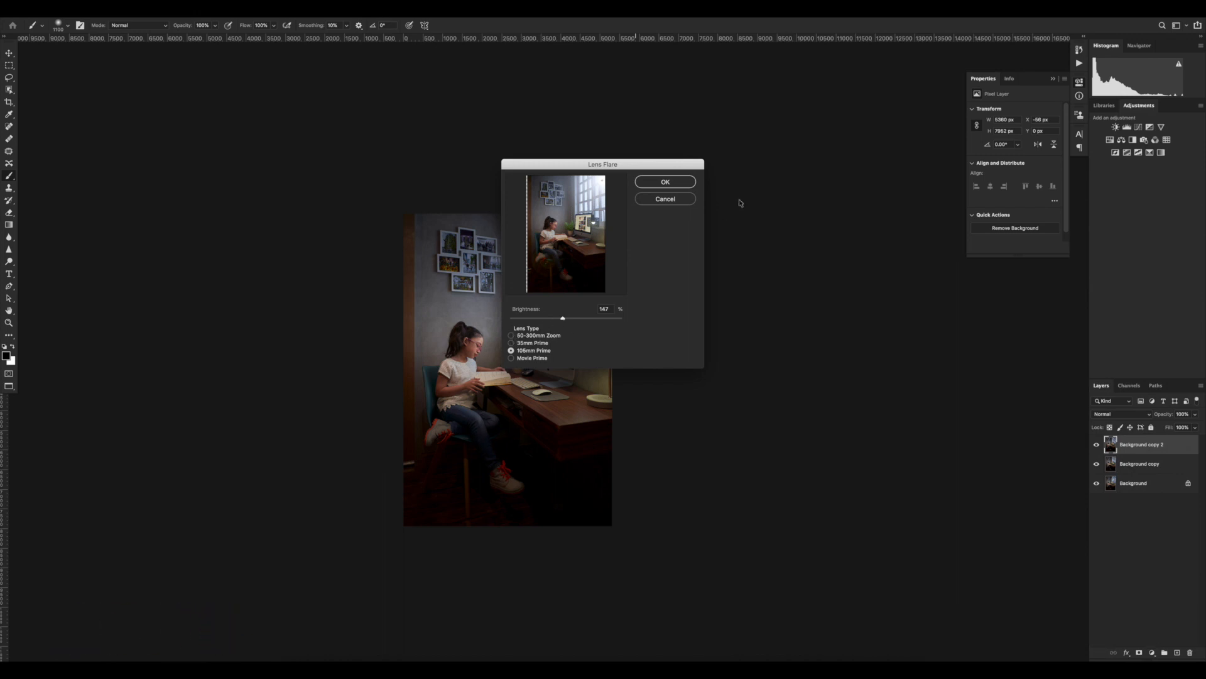
{"action": "left_click", "coordinate": [666, 182]}
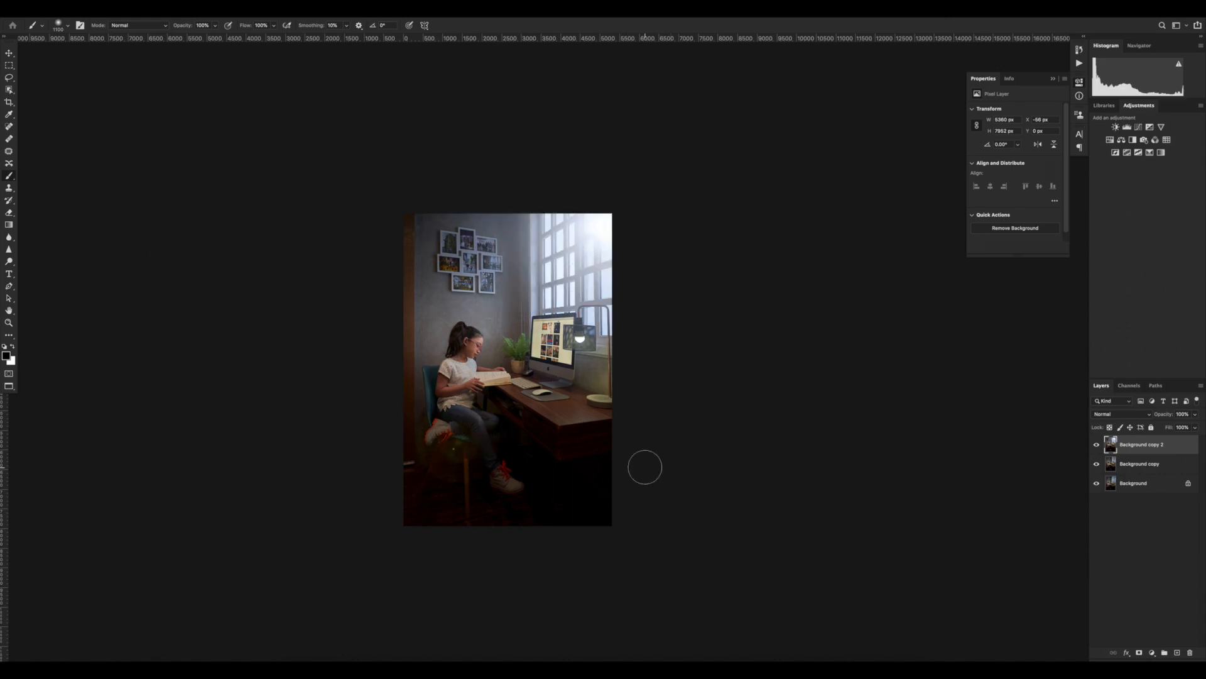
Add a mask to the flare layer and paint black over the girl's legs and the chair to hide the flare there.
{"action": "left_click", "coordinate": [1139, 653]}
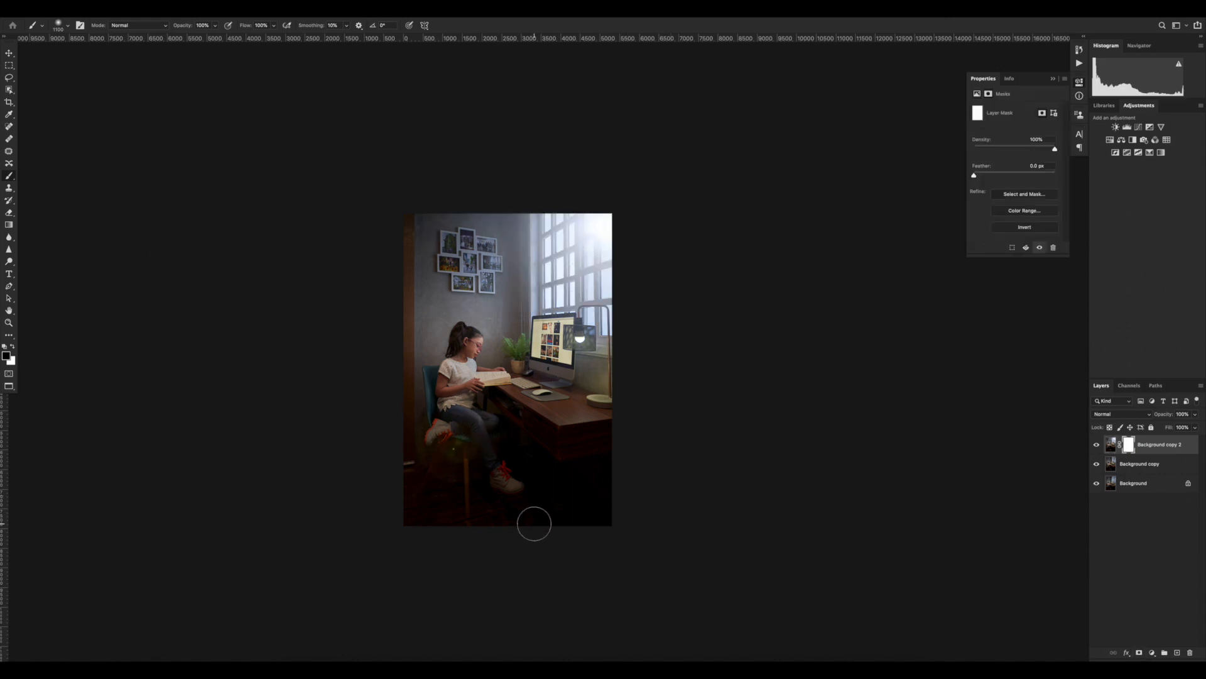
{"action": "mouse_move", "coordinate": [422, 457]}
{"action": "left_mouse_down"}
{"action": "mouse_move", "coordinate": [500, 470]}
{"action": "mouse_move", "coordinate": [503, 455]}
{"action": "mouse_move", "coordinate": [479, 433]}
{"action": "mouse_move", "coordinate": [441, 425]}
{"action": "mouse_move", "coordinate": [414, 445]}
{"action": "mouse_move", "coordinate": [478, 443]}
{"action": "left_mouse_up"}
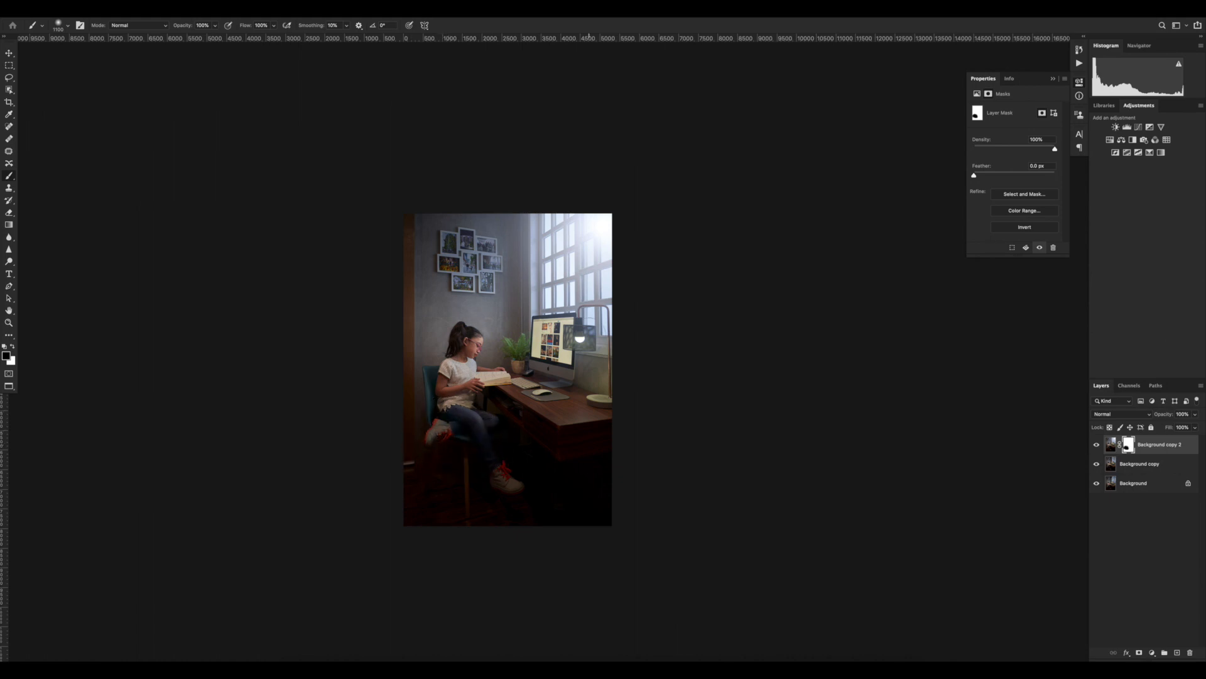
{"action": "left_click", "coordinate": [1133, 139]}
{"action": "key", "text": "ctrl+z"}
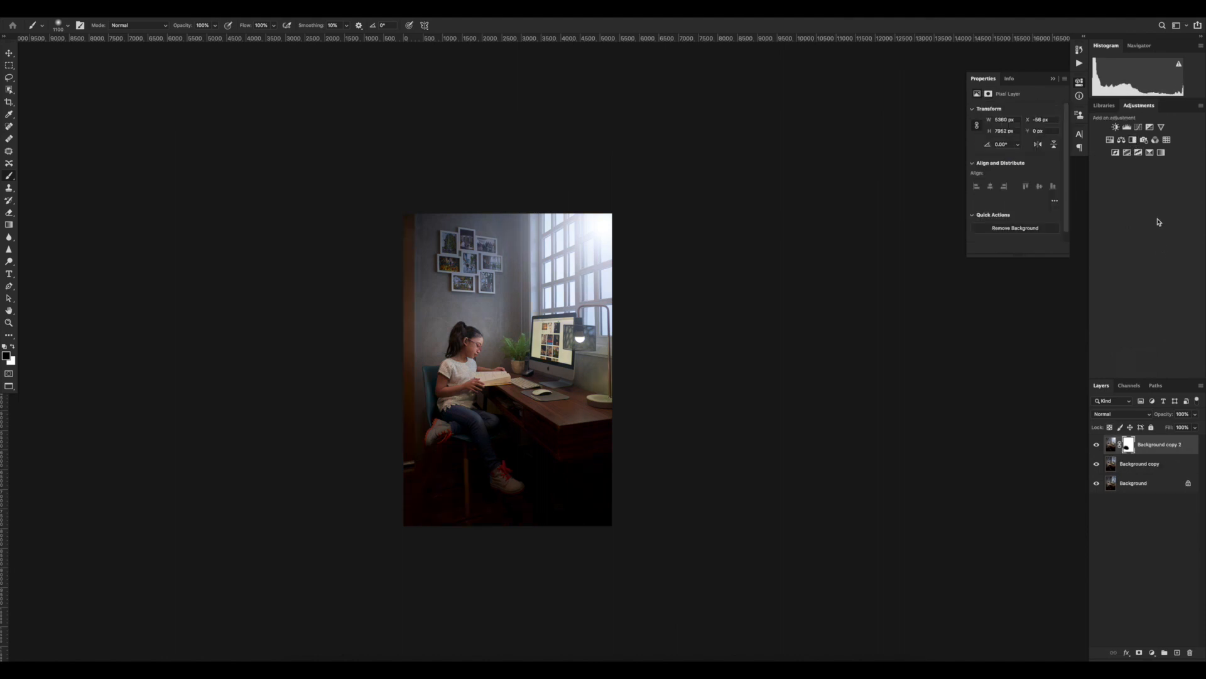
Add a Warming Filter (85) photo filter, adjust its density, and merge all layers above the background.
{"action": "left_click", "coordinate": [1146, 142]}
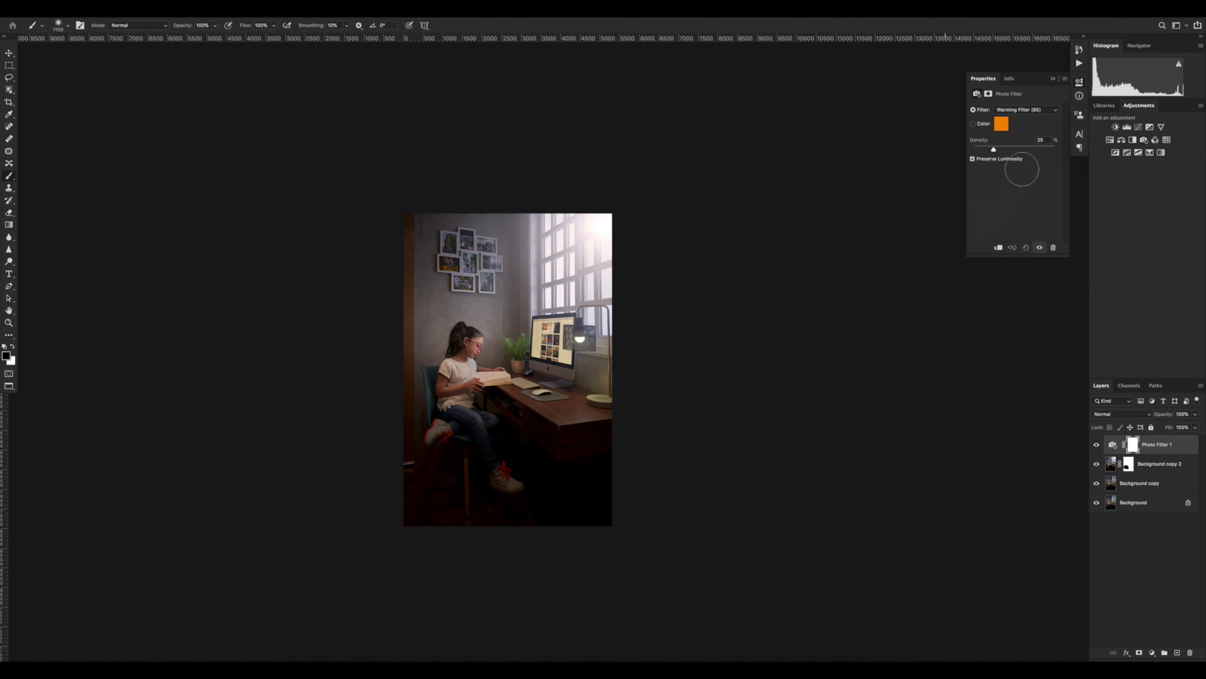
{"action": "left_click_drag", "start_coordinate": [1001, 150], "coordinate": [1004, 151]}
{"action": "left_click", "coordinate": [1149, 492], "text": "shift"}
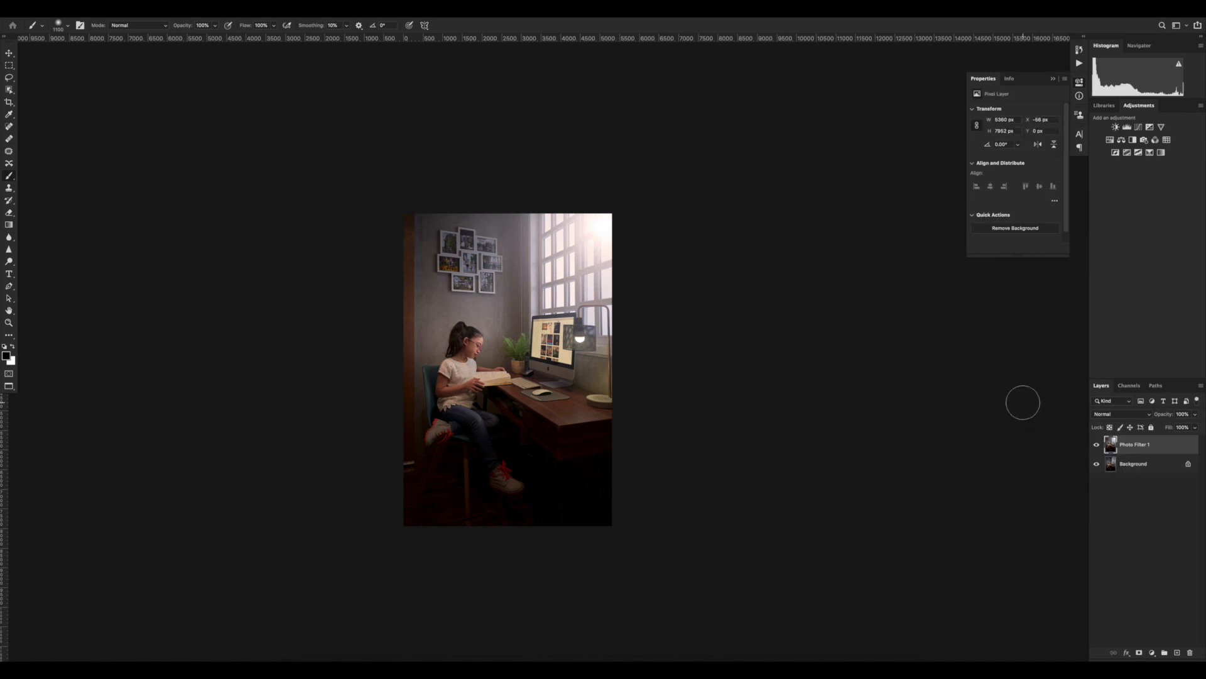
Run the Contrast Sharpening action and hide the sharpened layer behind a black mask.
{"action": "left_click", "coordinate": [1079, 65]}
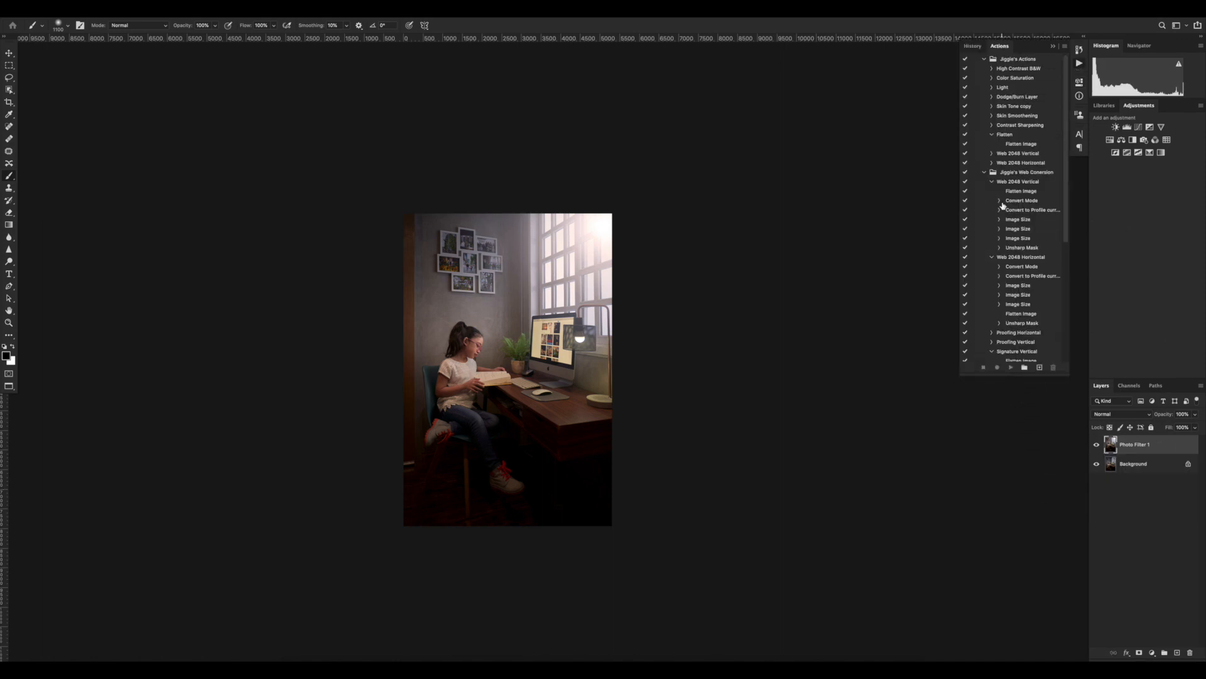
{"action": "left_click", "coordinate": [1012, 126]}
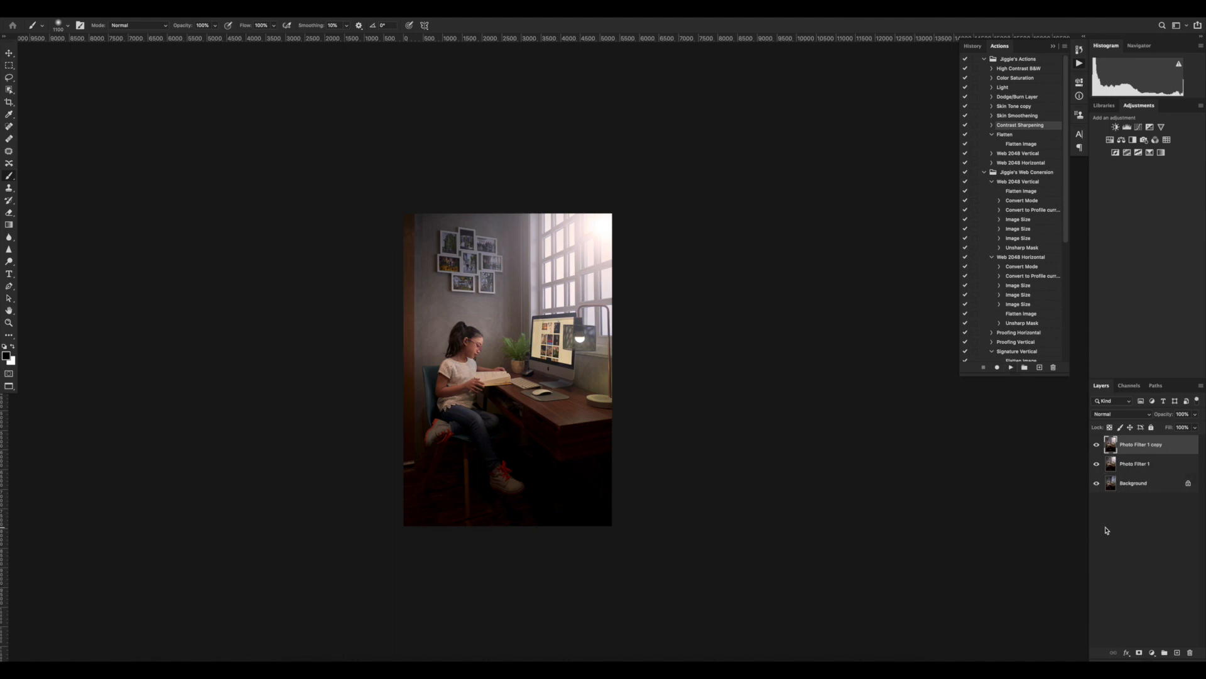
{"action": "left_click", "coordinate": [1139, 653], "text": "alt"}
Paint white on the mask with a smaller brush over the girl's hair and facial details, displaying the mask overlay.
{"action": "scroll", "coordinate": [324, 356], "scroll_direction": "up", "scroll_amount": 3}
{"action": "left_click_drag", "start_coordinate": [229, 257], "coordinate": [323, 167]}
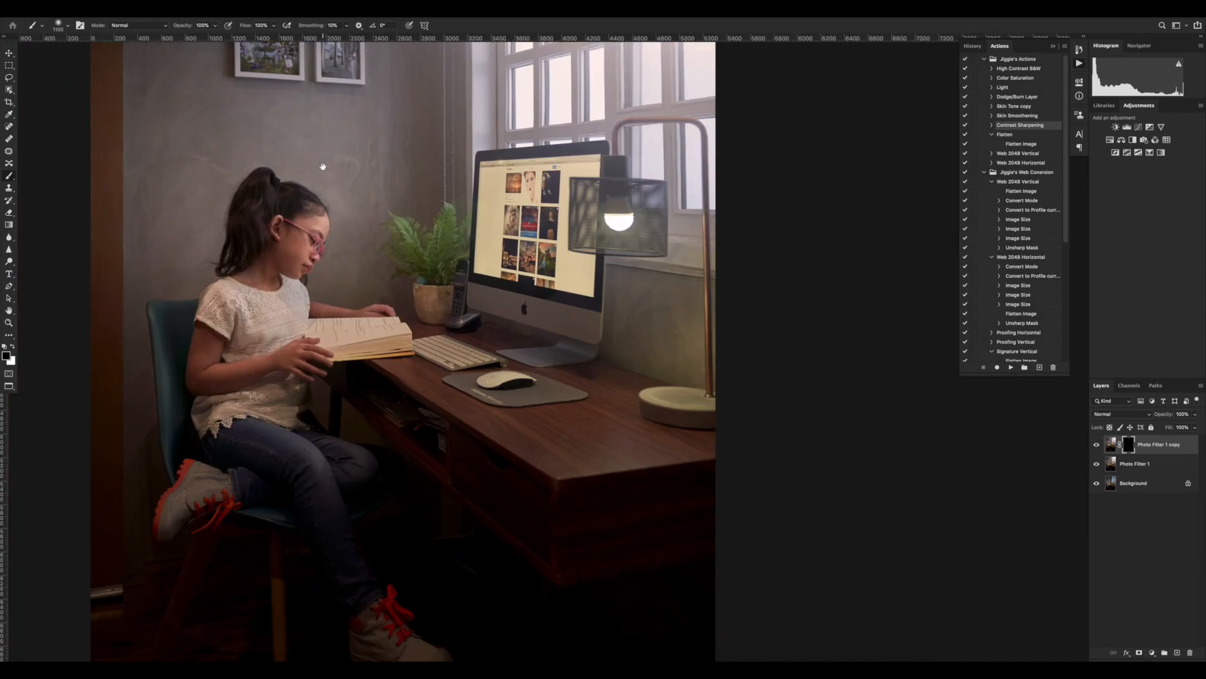
{"action": "key", "text": "x"}
{"action": "key", "text": "bracketleft"}
{"action": "key", "text": "bracketleft"}
{"action": "key", "text": "bracketleft"}
{"action": "key", "text": "bracketleft"}
{"action": "key", "text": "bracketleft"}
{"action": "key", "text": "bracketleft"}
{"action": "key", "text": "bracketleft"}
{"action": "key", "text": "bracketleft"}
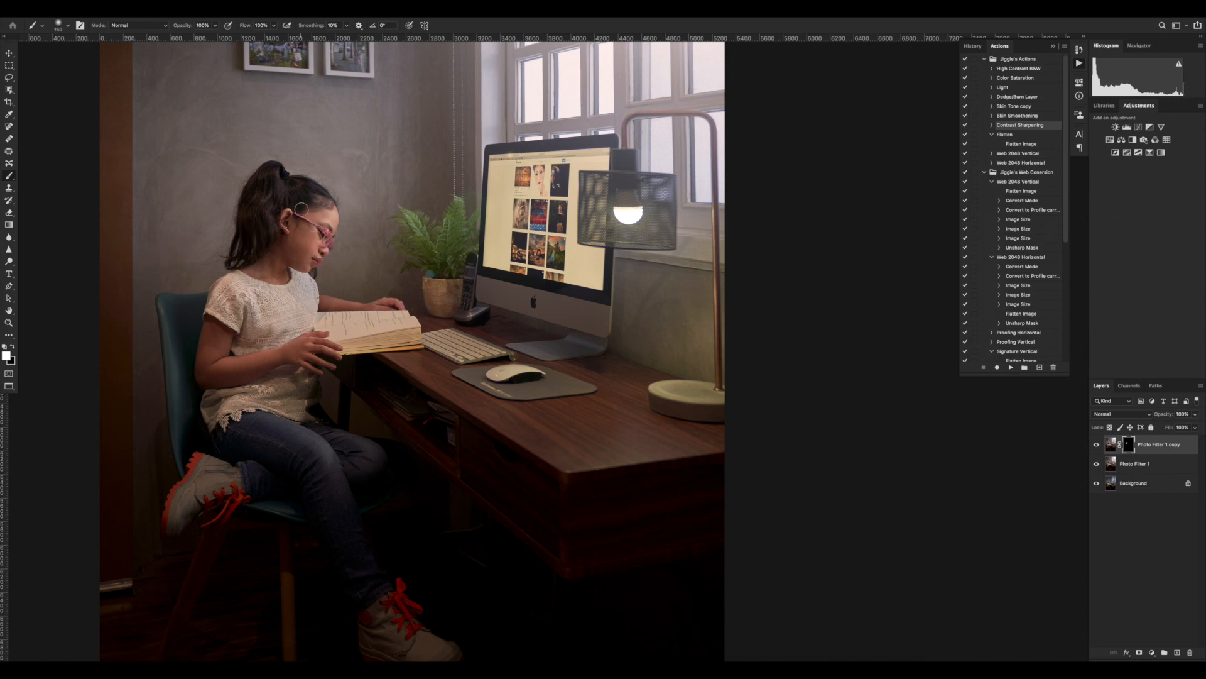
{"action": "key", "text": "x"}
{"action": "key", "text": "backslash"}
{"action": "key", "text": "x"}
{"action": "left_click_drag", "start_coordinate": [310, 257], "coordinate": [319, 261]}
Enlarge the brush and reveal the sharpening on the girl's blouse, jeans and shoes.
{"action": "key", "text": "bracketright"}
{"action": "key", "text": "bracketright"}
{"action": "key", "text": "bracketright"}
{"action": "key", "text": "bracketright"}
{"action": "left_click_drag", "start_coordinate": [299, 297], "coordinate": [267, 326]}
{"action": "left_click", "coordinate": [358, 325]}
{"action": "key", "text": "bracketright"}
{"action": "key", "text": "bracketright"}
{"action": "mouse_move", "coordinate": [358, 325]}
{"action": "left_mouse_down"}
{"action": "mouse_move", "coordinate": [302, 506]}
{"action": "mouse_move", "coordinate": [352, 619]}
{"action": "left_mouse_up"}
Reveal the sharpening on the book, keyboard, mouse, monitor and desk lamp, and hide the mask overlay.
{"action": "left_click_drag", "start_coordinate": [377, 377], "coordinate": [341, 412]}
{"action": "left_click_drag", "start_coordinate": [415, 371], "coordinate": [490, 412]}
{"action": "mouse_move", "coordinate": [478, 214]}
{"action": "left_mouse_down"}
{"action": "mouse_move", "coordinate": [622, 255]}
{"action": "mouse_move", "coordinate": [549, 310]}
{"action": "left_mouse_up"}
{"action": "mouse_move", "coordinate": [568, 493]}
{"action": "left_mouse_down"}
{"action": "mouse_move", "coordinate": [613, 267]}
{"action": "mouse_move", "coordinate": [528, 210]}
{"action": "left_mouse_up"}
{"action": "left_click_drag", "start_coordinate": [457, 465], "coordinate": [477, 425]}
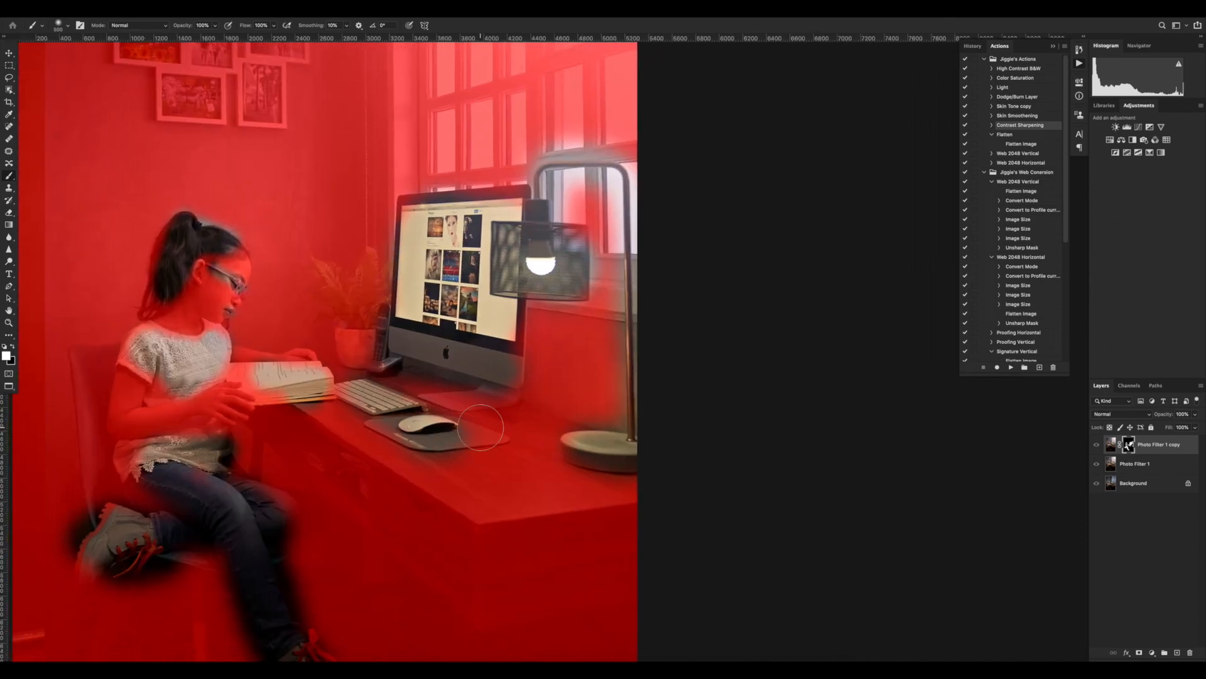
{"action": "key", "text": "backslash"}
{"action": "left_click_drag", "start_coordinate": [389, 393], "coordinate": [522, 379]}
Toggle the sharpened layer's visibility to compare the photo with and without it.
{"action": "key", "text": "super+plus"}
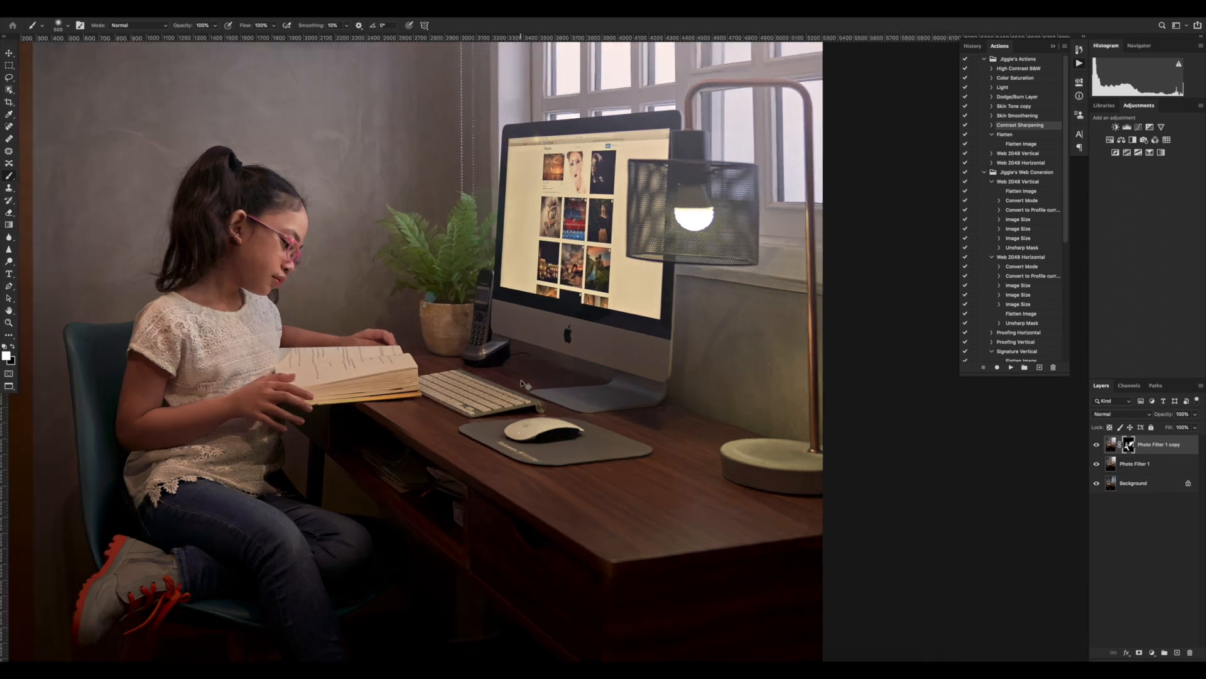
{"action": "left_click", "coordinate": [1096, 444]}
{"action": "left_click", "coordinate": [1096, 444]}
{"action": "left_click_drag", "start_coordinate": [490, 403], "coordinate": [577, 400]}
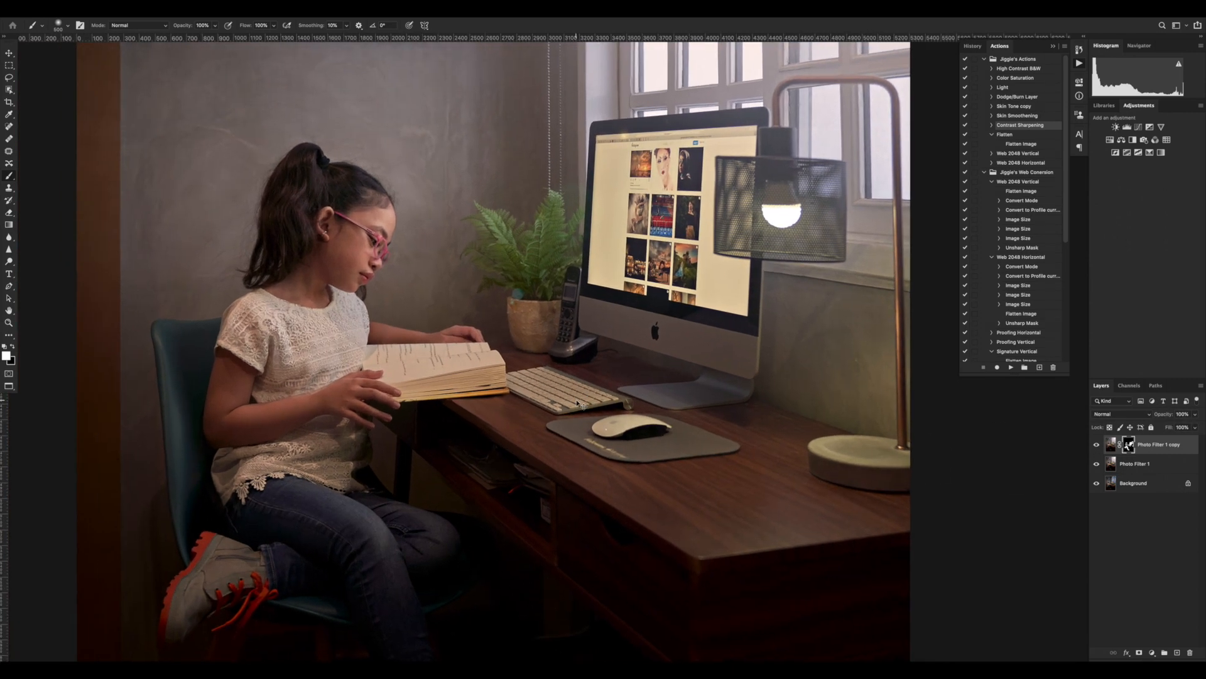
Save the layered document with Maximize Compatibility enabled.
{"action": "key", "text": "super+0"}
{"action": "key", "text": "super+s"}
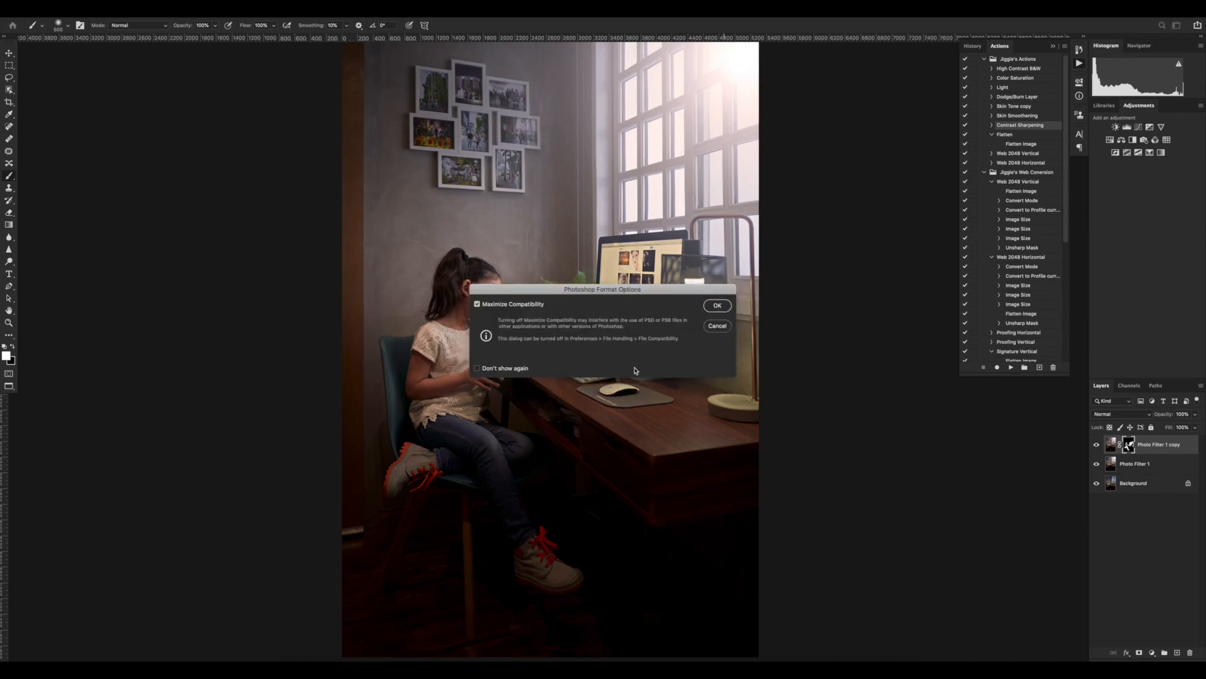
{"action": "key", "text": "Return"}
Collapse the expanded web conversion actions and run the Web 2048 Horizontal action on the photo.
{"action": "key", "text": "super+minus"}
{"action": "key", "text": "super+minus"}
{"action": "key", "text": "g"}
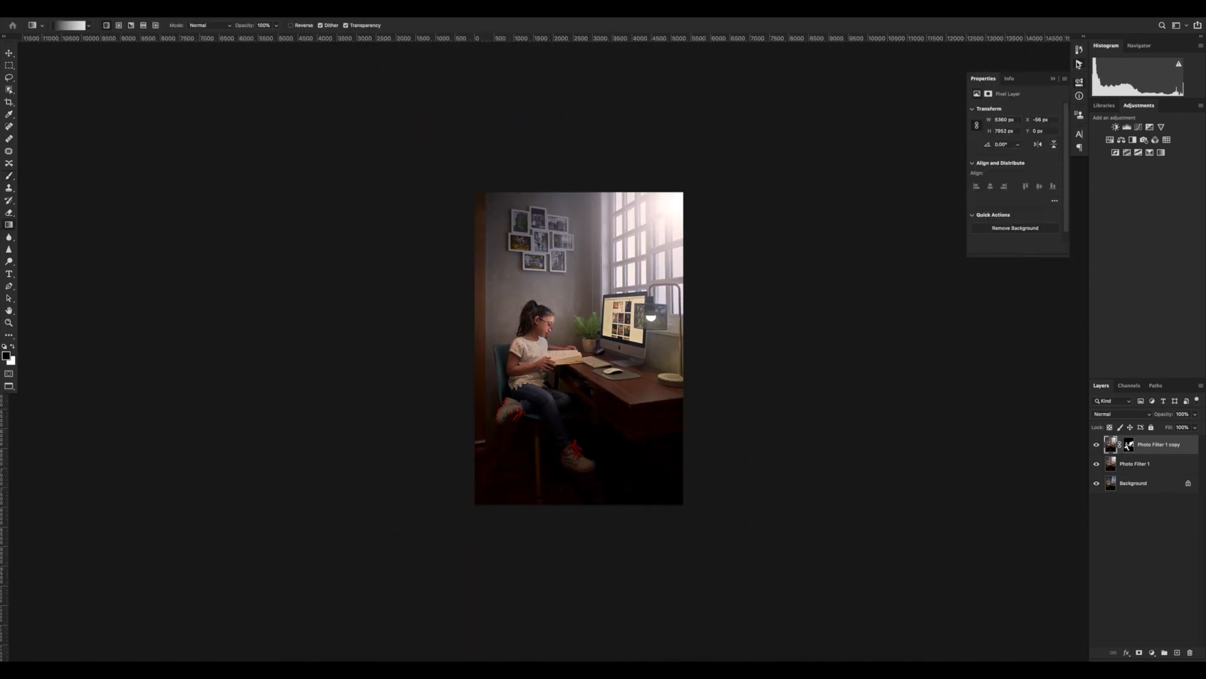
{"action": "left_click", "coordinate": [1080, 63]}
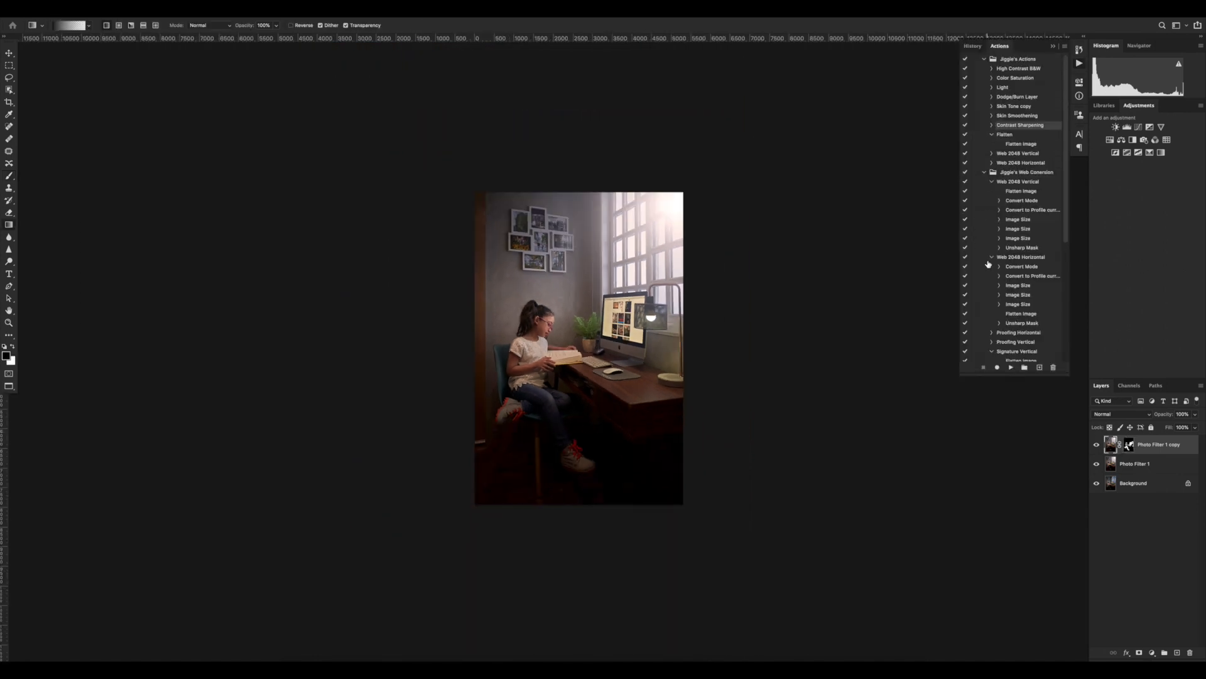
{"action": "left_click", "coordinate": [992, 181]}
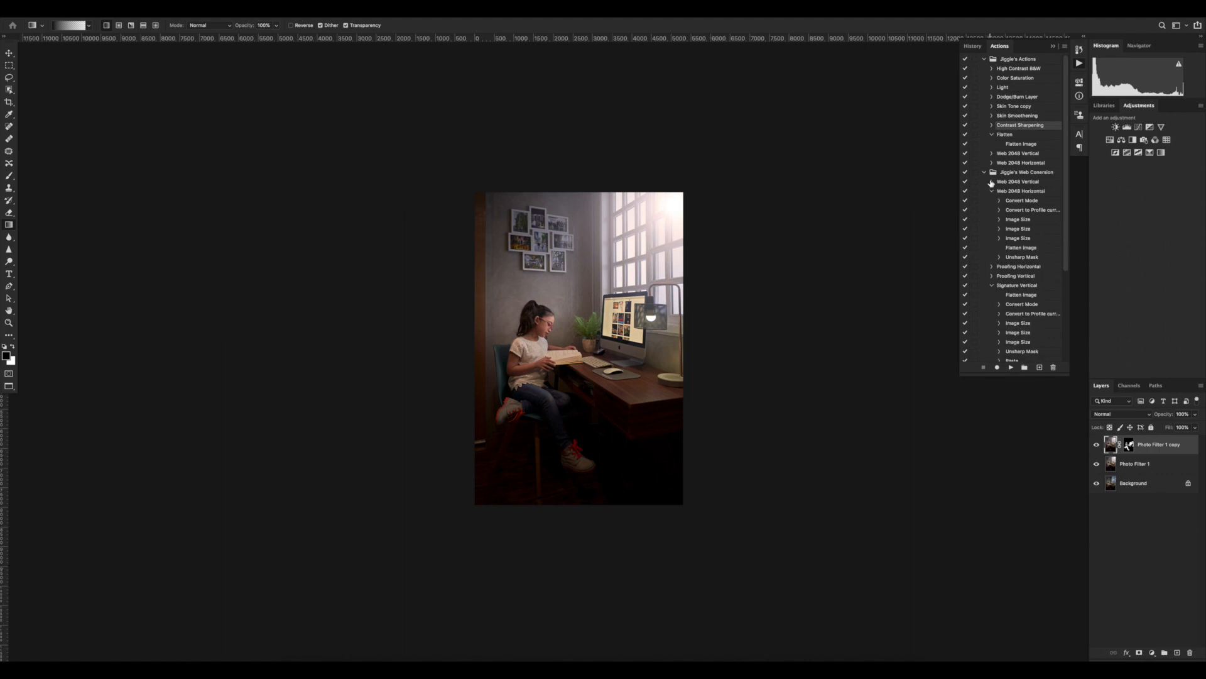
{"action": "left_click", "coordinate": [992, 192]}
{"action": "left_click", "coordinate": [992, 219]}
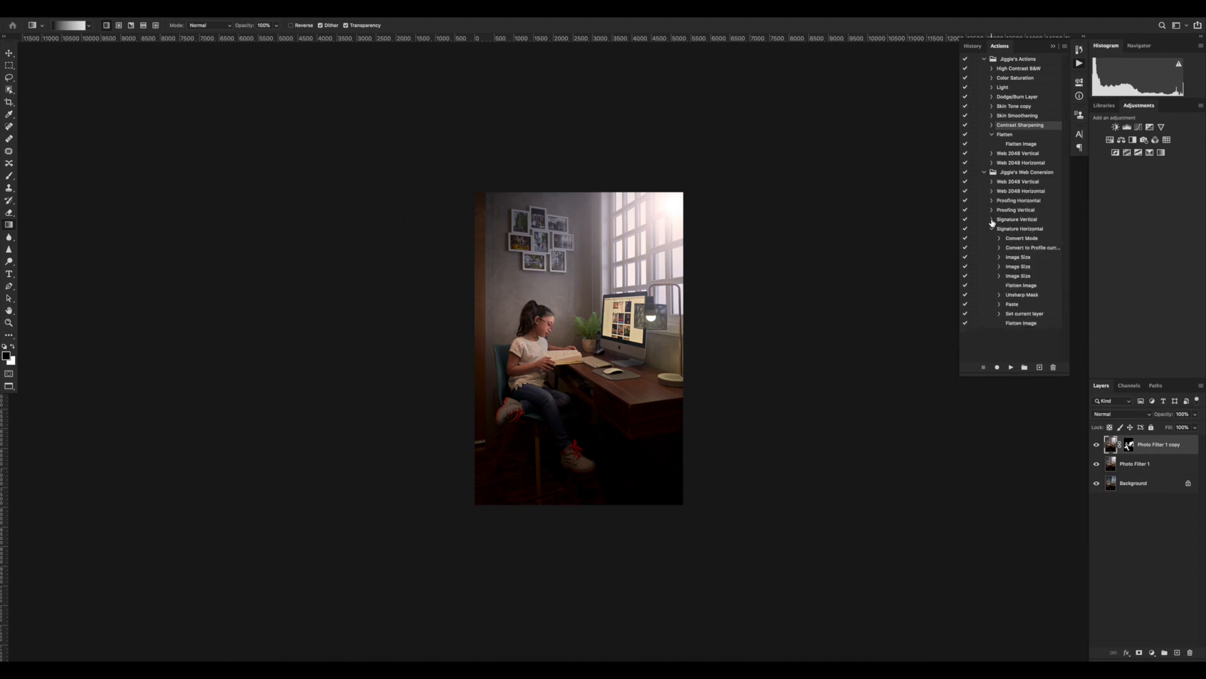
{"action": "left_click", "coordinate": [992, 229]}
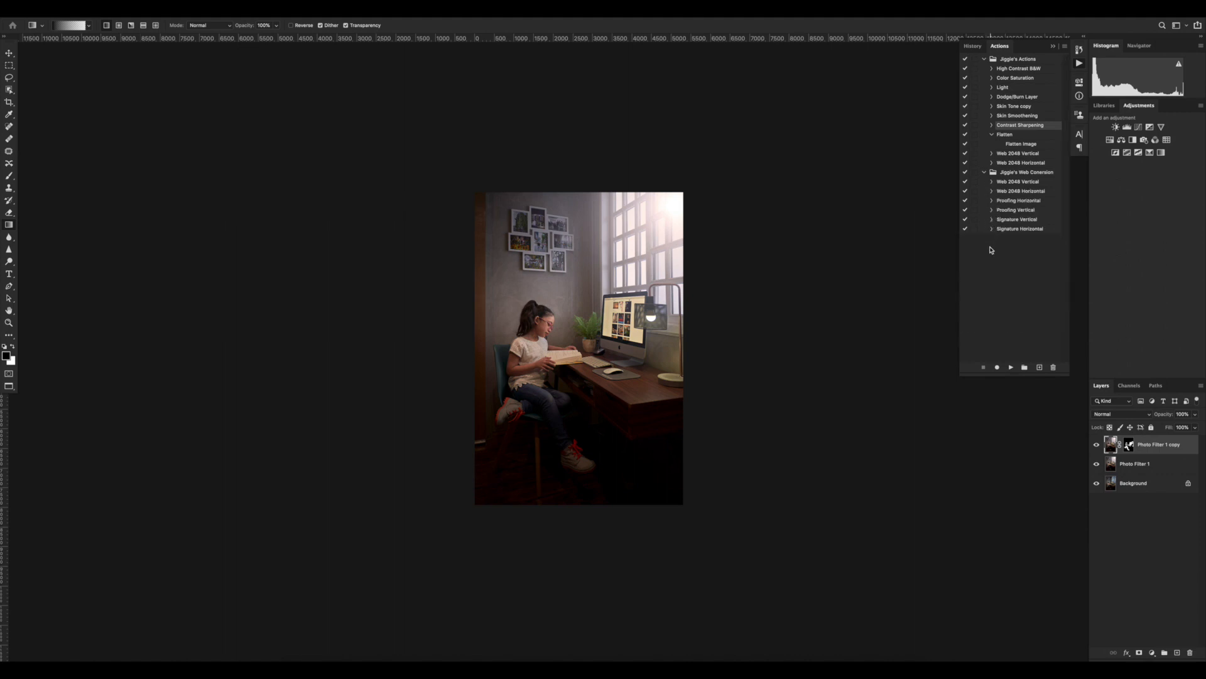
{"action": "left_click", "coordinate": [1026, 192]}
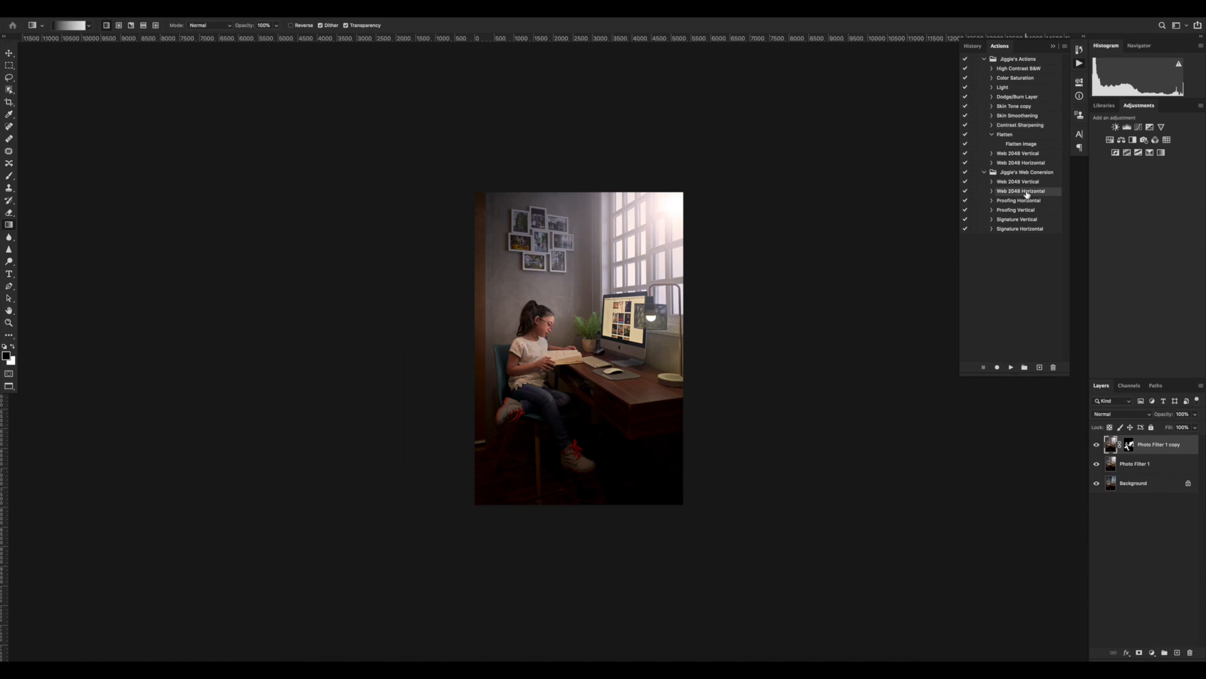
{"action": "left_click", "coordinate": [1010, 368]}
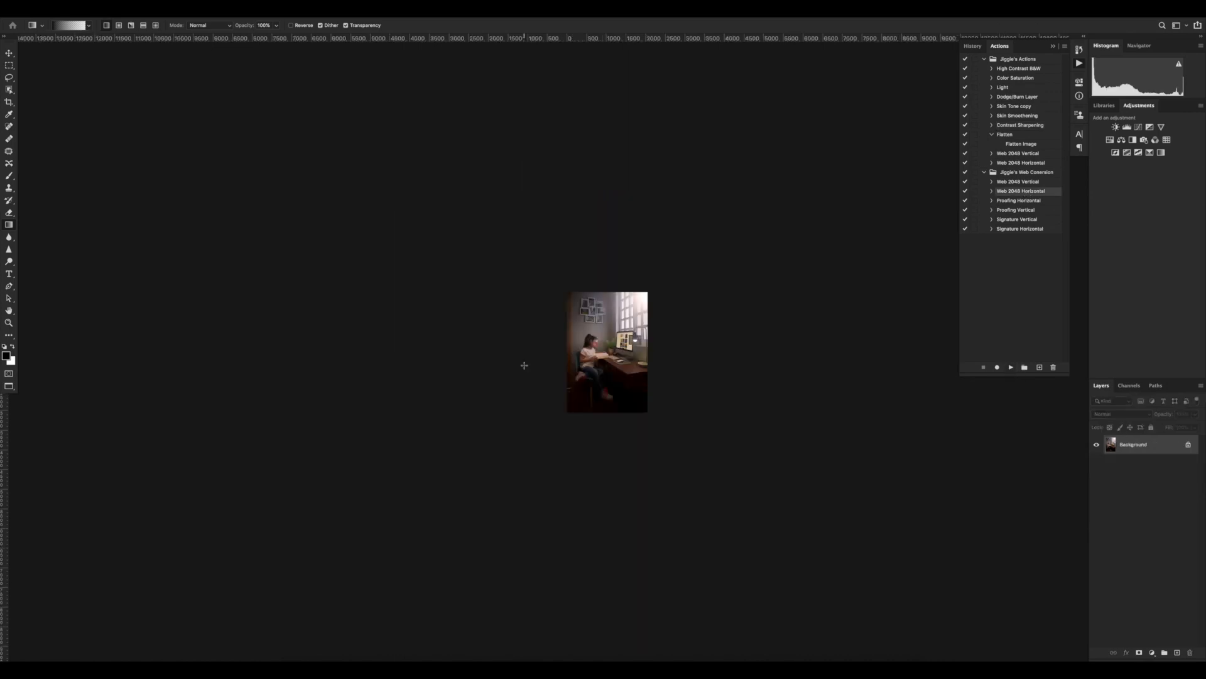